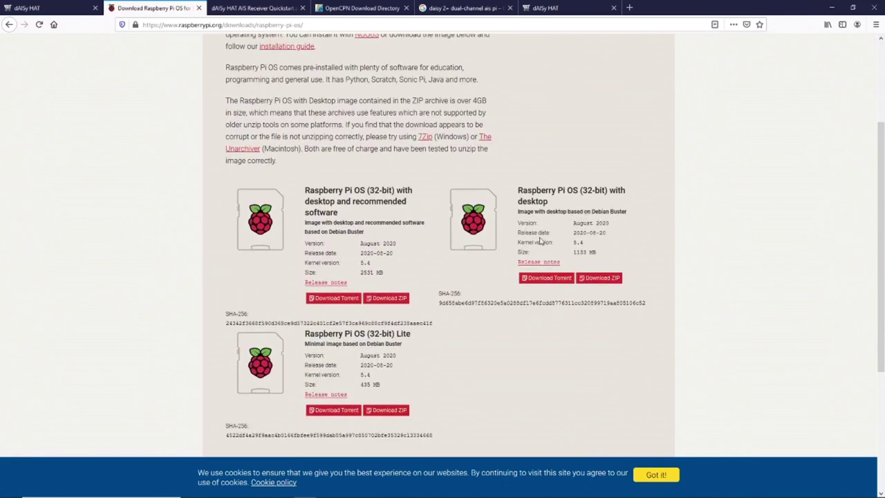
- Review the Raspberry Pi OS download page and its available 32-bit images
triple_click(675, 299)
left_click(650, 256)
scroll(496, 268, "up", 3)
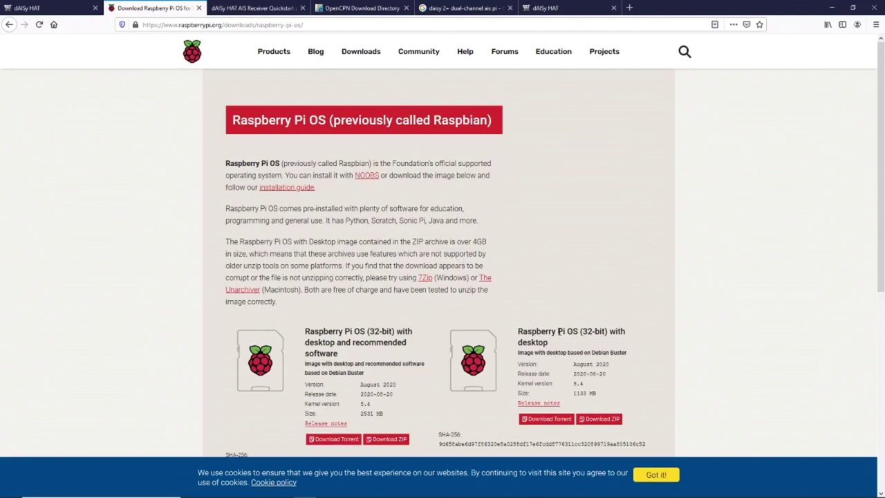
scroll(537, 294, "down", 1)
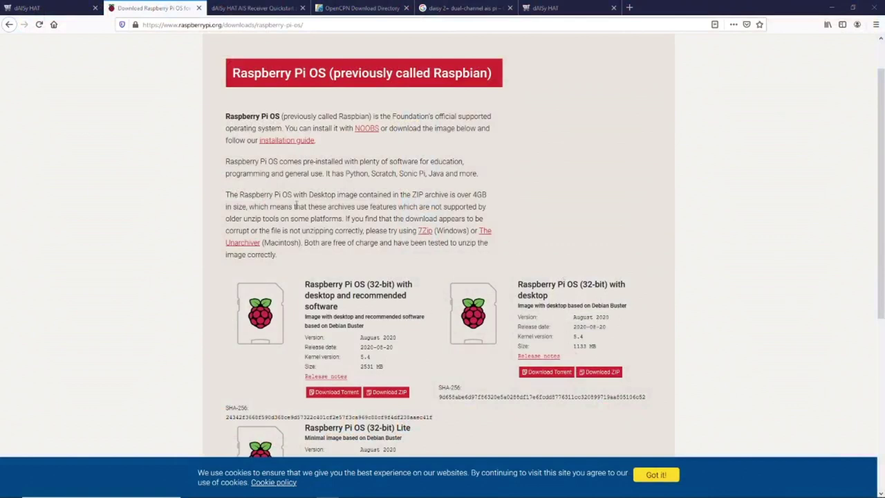
- Switch to the Raspberry Pi remote desktop, minimise OpenCPN, open a terminal window and place it clear of the desktop's centre
mouse_move(351, 493)
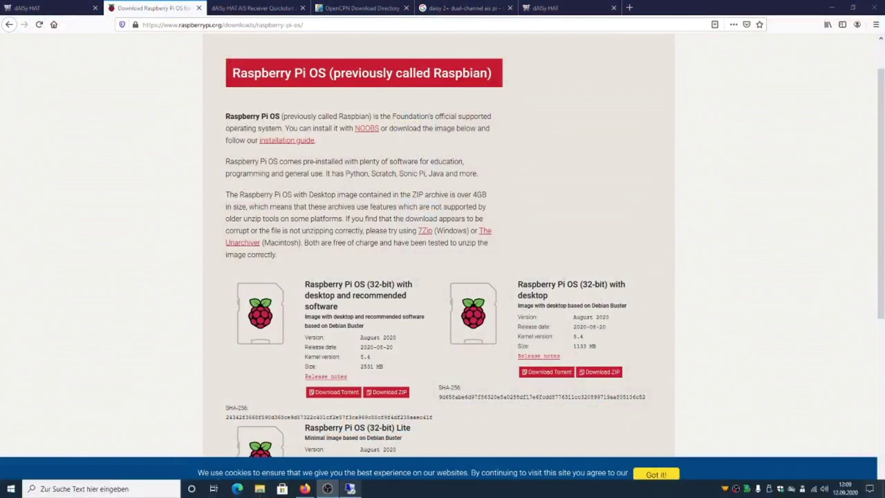
left_click(350, 489)
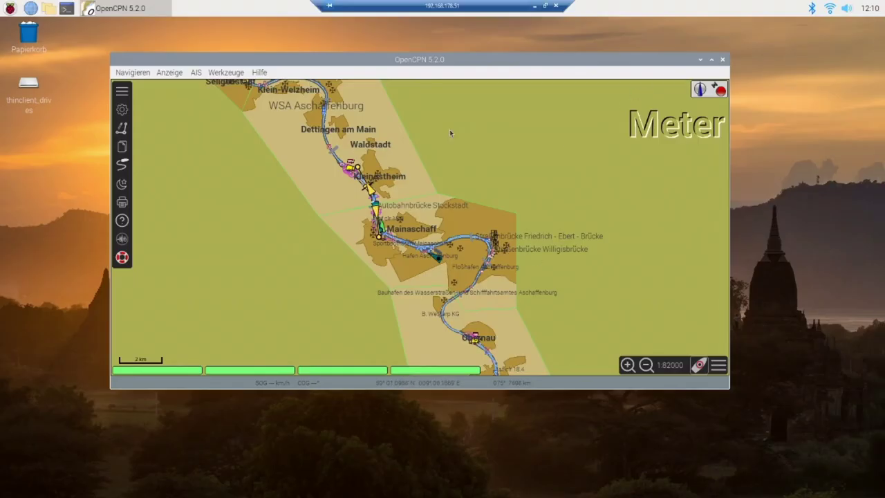
left_click(700, 59)
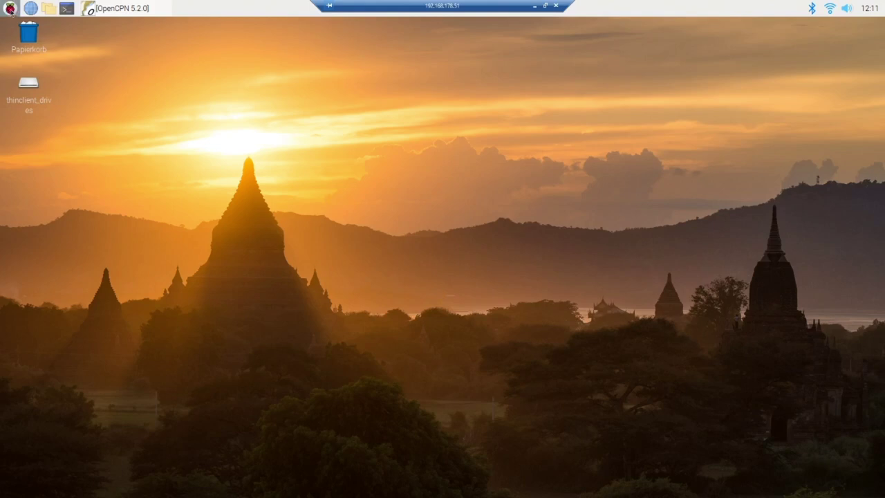
left_click(67, 9)
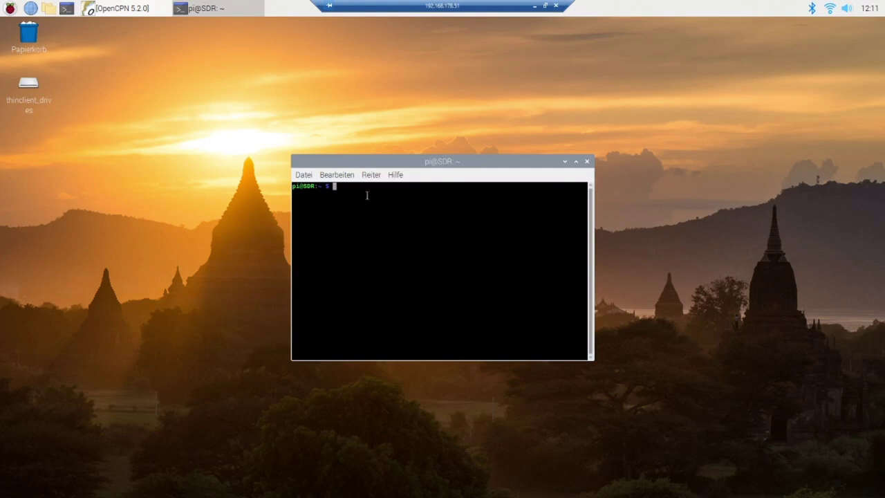
left_click_drag(369, 165, 605, 108)
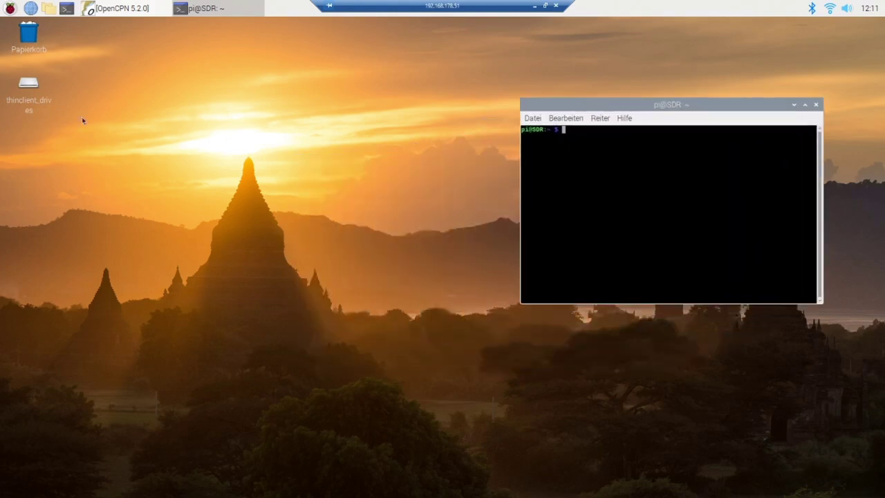
left_click(30, 10)
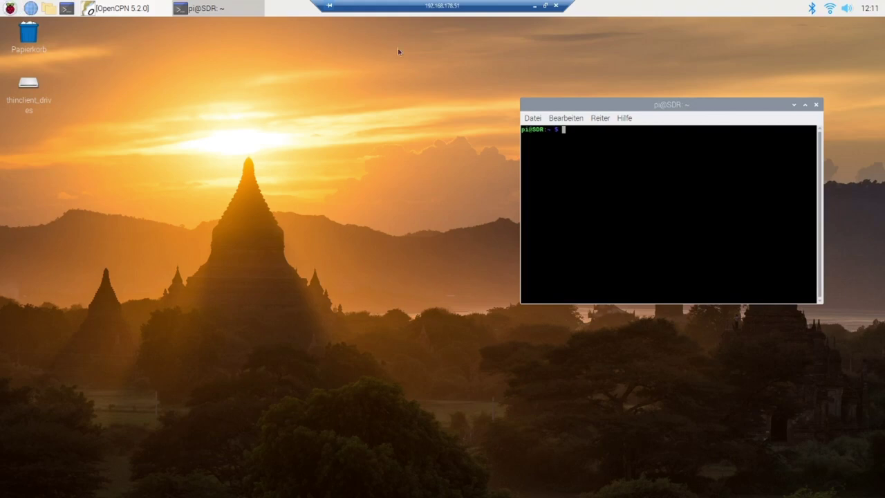
- Switch back to the browser and read the Installation section of the dAISy HAT AIS Receiver Quick Start Guide
left_click(534, 6)
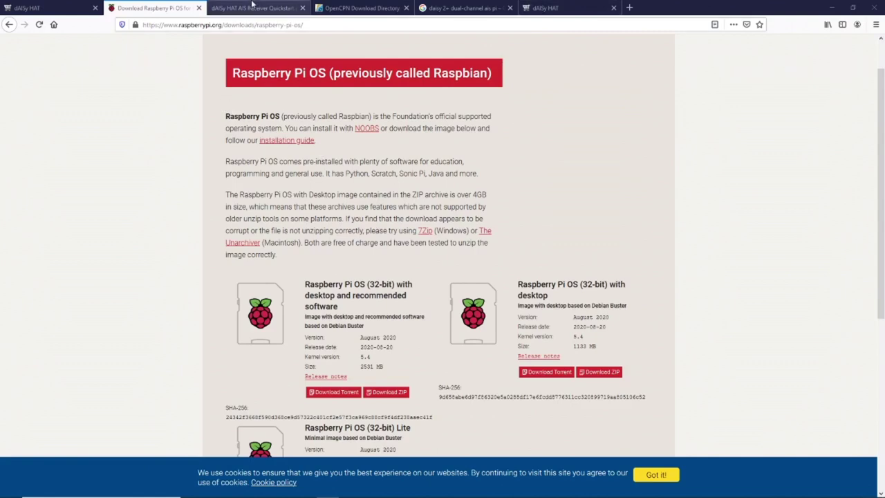
left_click(253, 8)
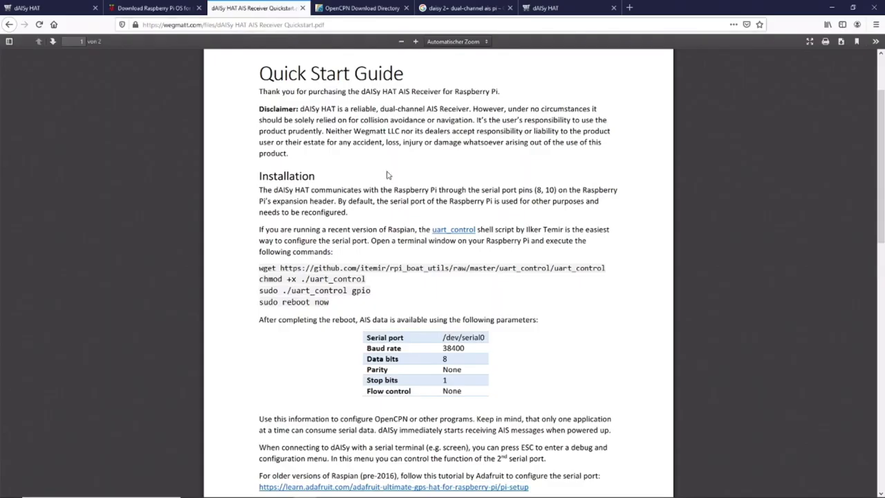
scroll(387, 174, "down", 2)
scroll(390, 159, "up", 5)
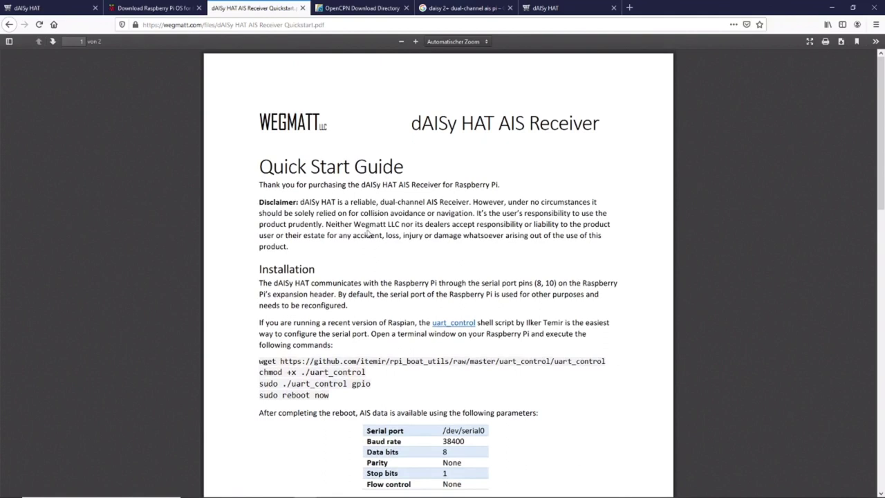
scroll(366, 233, "down", 3)
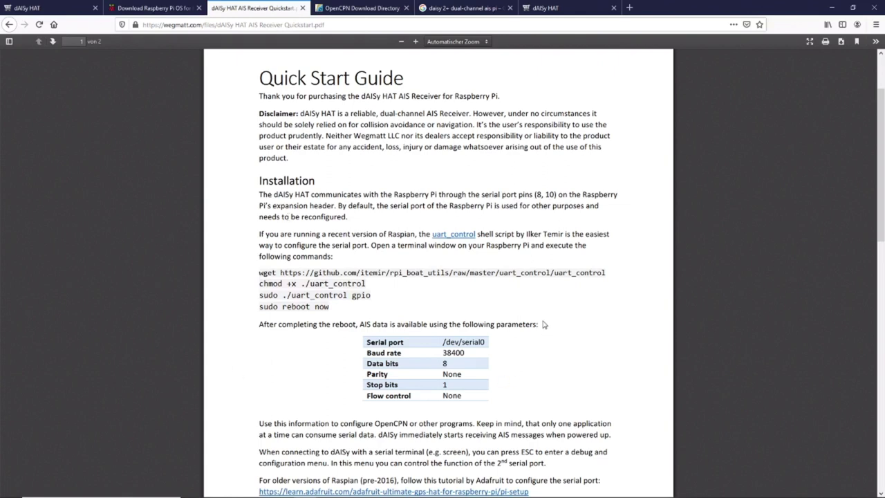
scroll(543, 324, "up", 1)
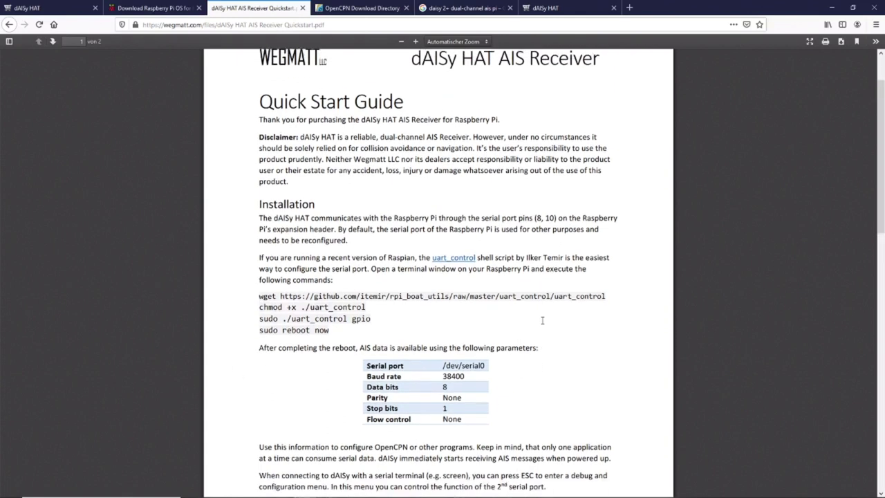
scroll(543, 323, "down", 1)
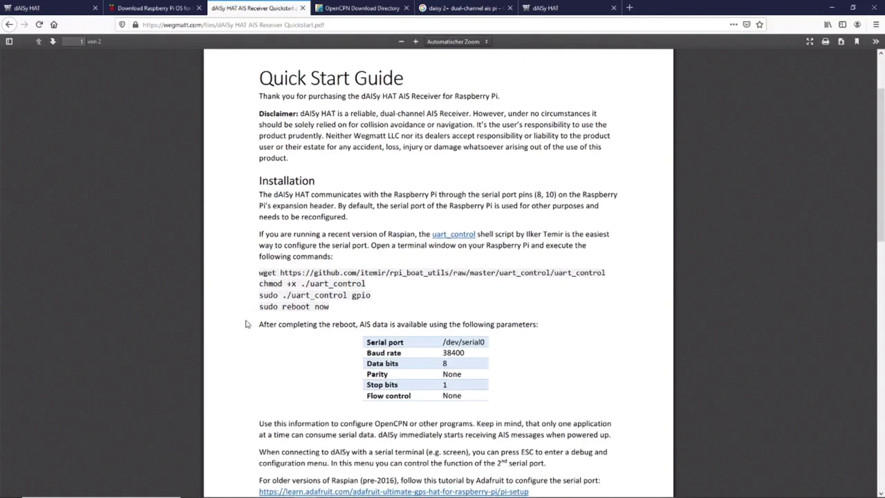
- Copy the wget command that downloads the uart_control script from the guide's Installation section
mouse_move(260, 272)
left_mouse_down()
mouse_move(301, 272)
mouse_move(265, 272)
left_mouse_up()
left_click_drag(260, 273, 609, 279)
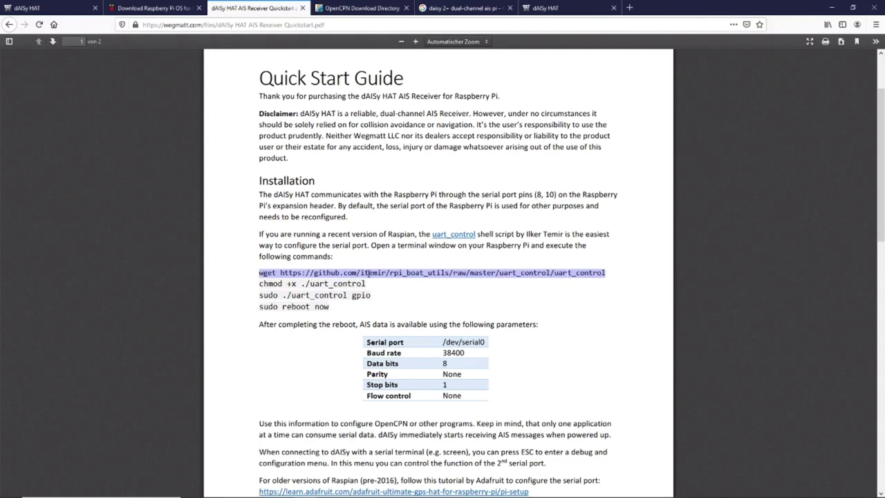
right_click(369, 274)
left_click(389, 281)
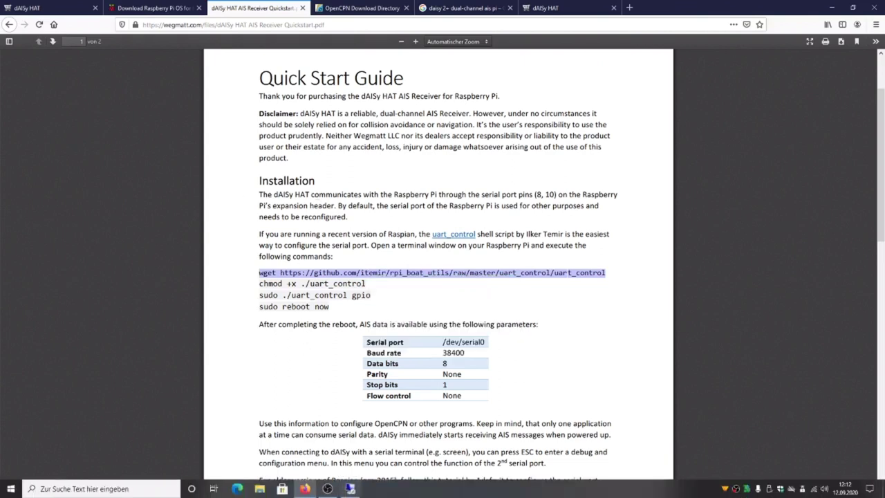
left_click(352, 488)
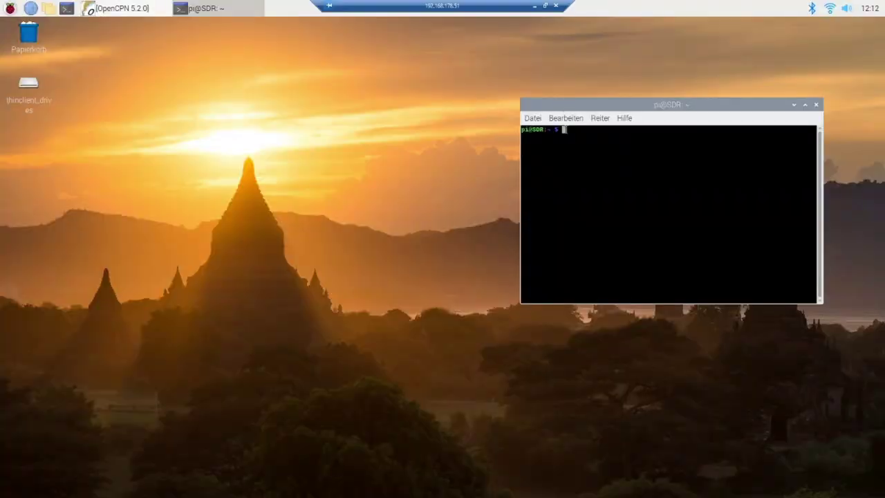
right_click(564, 129)
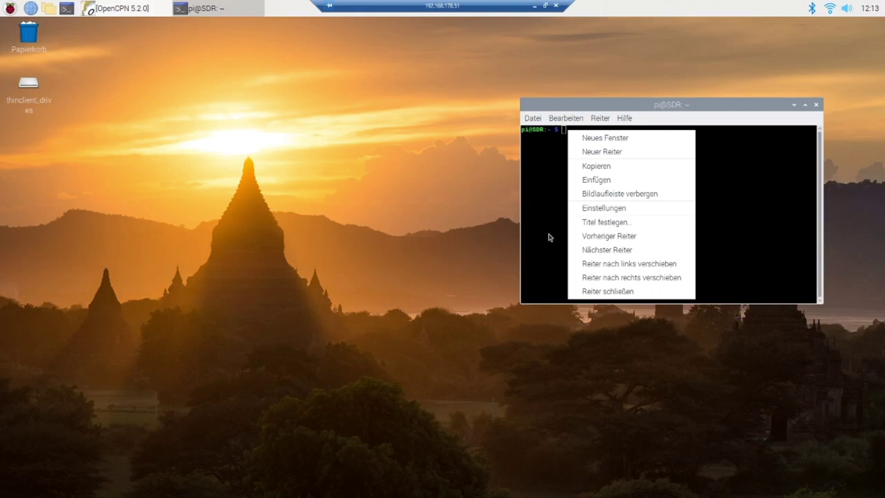
left_click(451, 221)
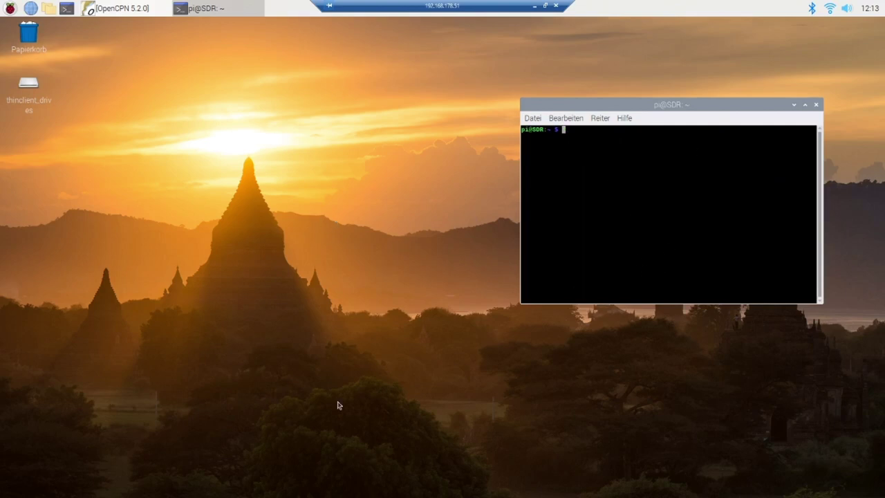
left_click(535, 6)
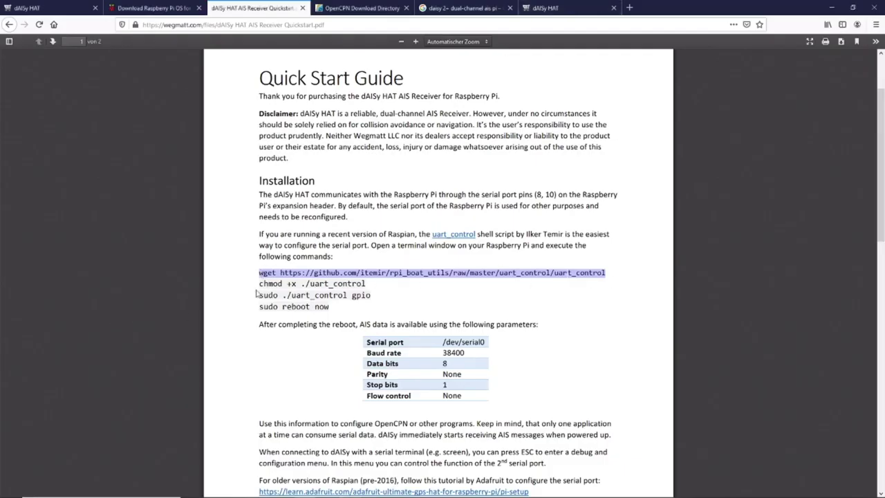
left_click(350, 489)
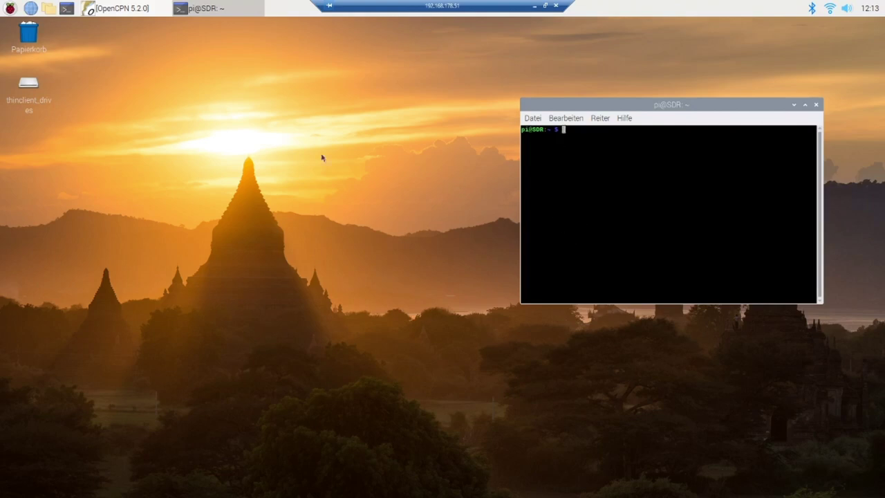
left_click(534, 6)
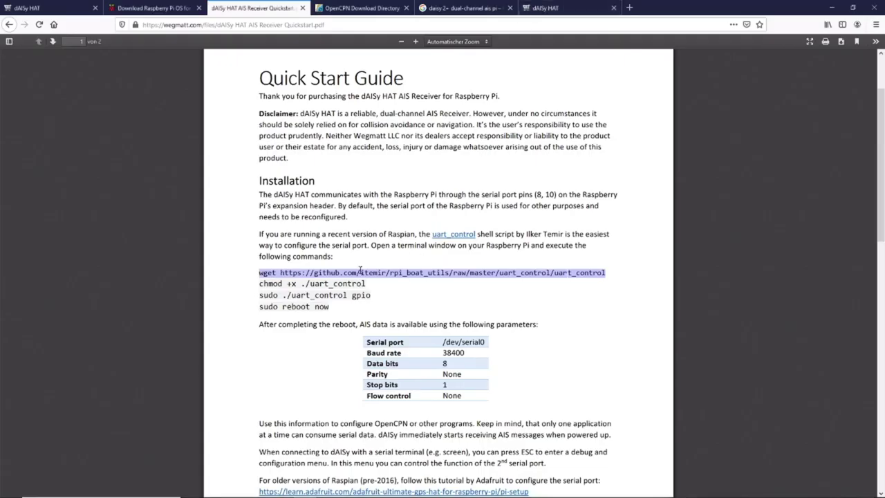
- Examine the guide's remaining commands, including sudo ./uart_control gpio and sudo reboot now, and the serial port parameters below them
left_click_drag(258, 284, 371, 294)
left_click_drag(268, 295, 369, 295)
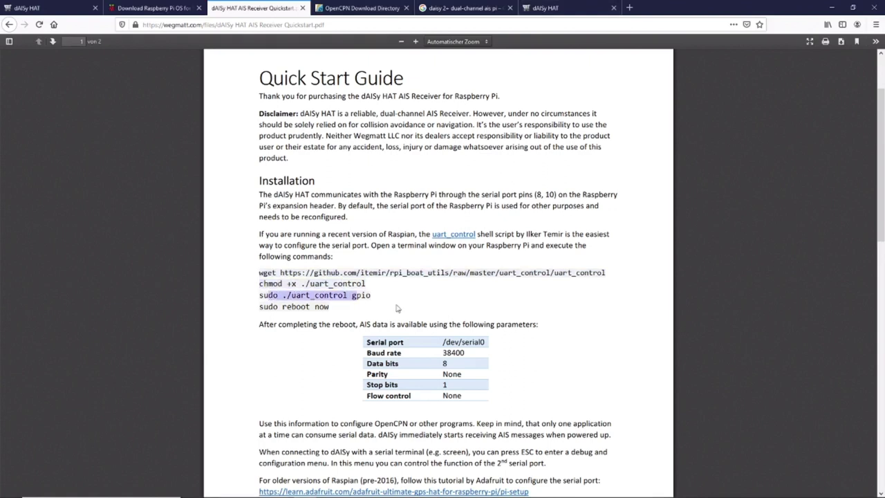
left_click(261, 306)
left_click_drag(261, 306, 318, 307)
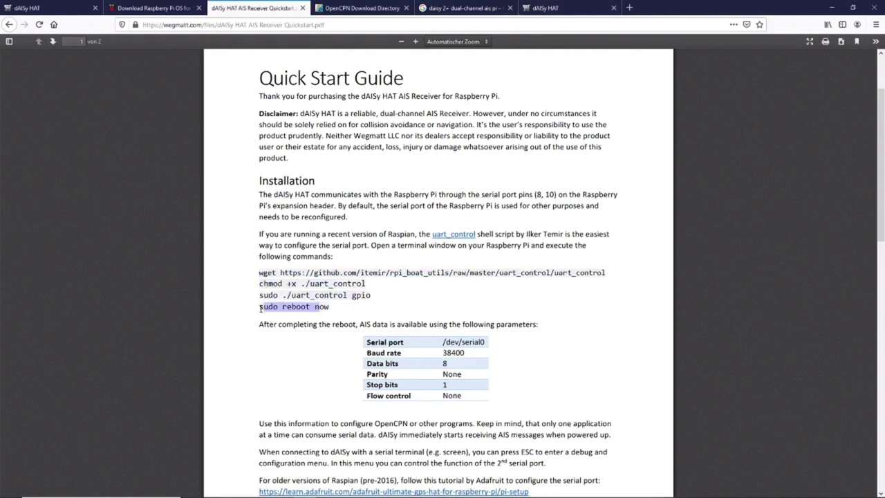
left_click(327, 316)
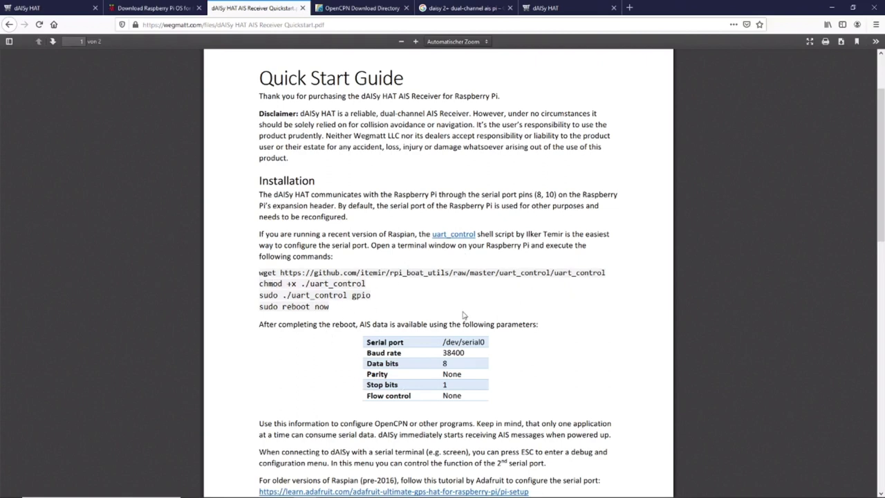
scroll(465, 317, "down", 2)
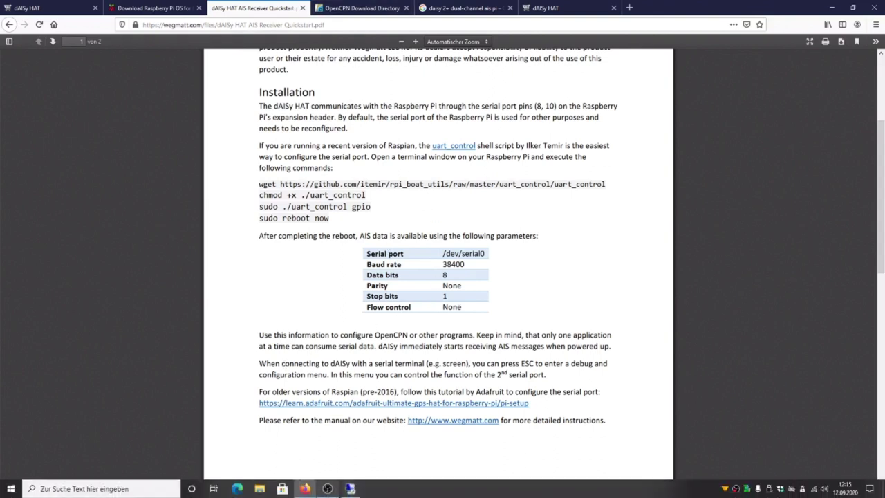
- Switch to OpenCPN on the Raspberry Pi and examine the AIS targets along the river around Mainaschaff and Aschaffenburg
left_click(350, 491)
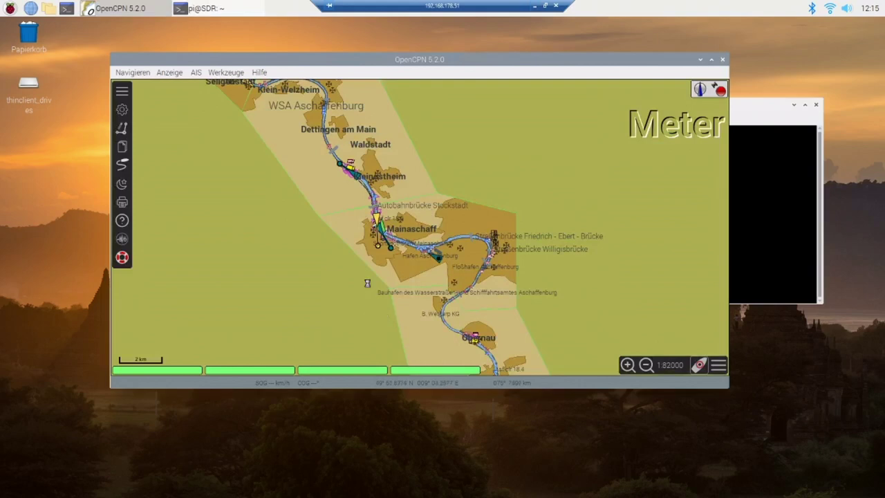
scroll(367, 283, "down", 3)
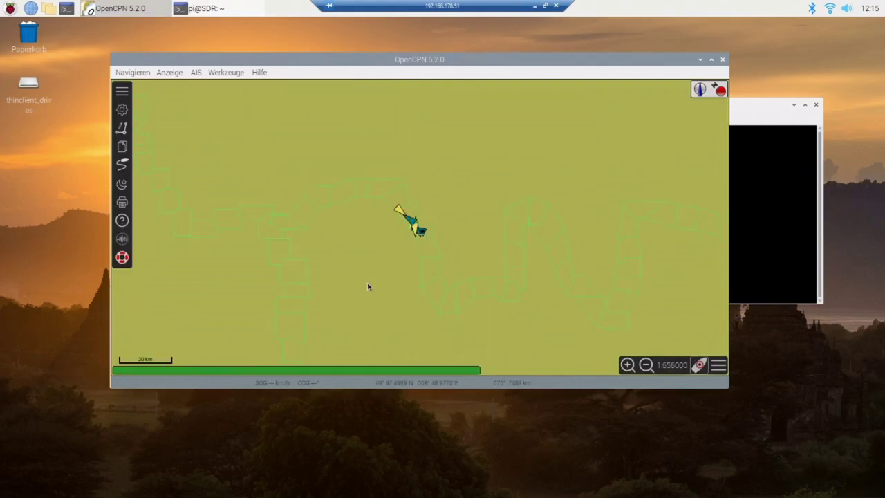
scroll(367, 283, "down", 1)
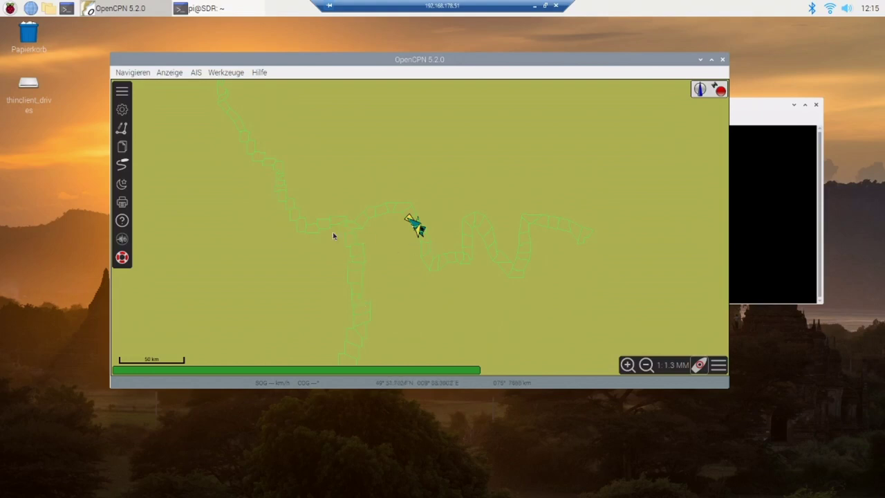
scroll(432, 261, "up", 3)
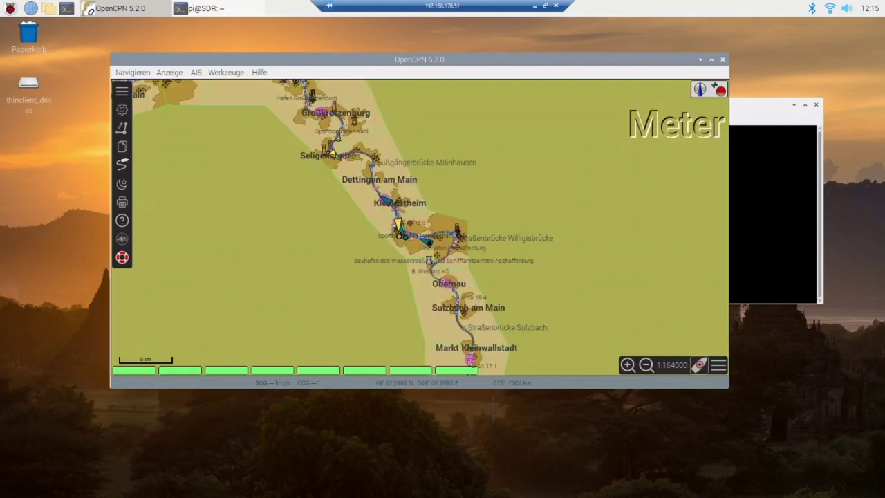
scroll(430, 261, "up", 2)
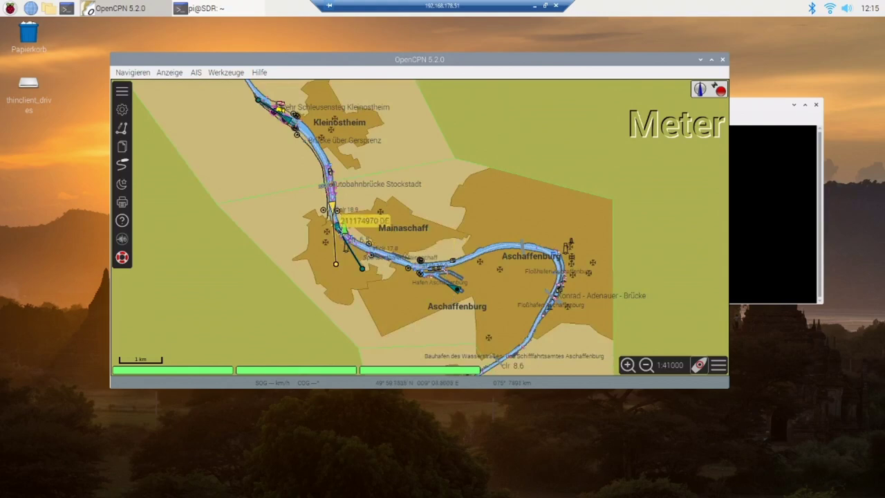
- View the AIS target details of the vessel near Mainaschaff, close them, minimise OpenCPN and return to the guide in the browser
double_click(341, 227)
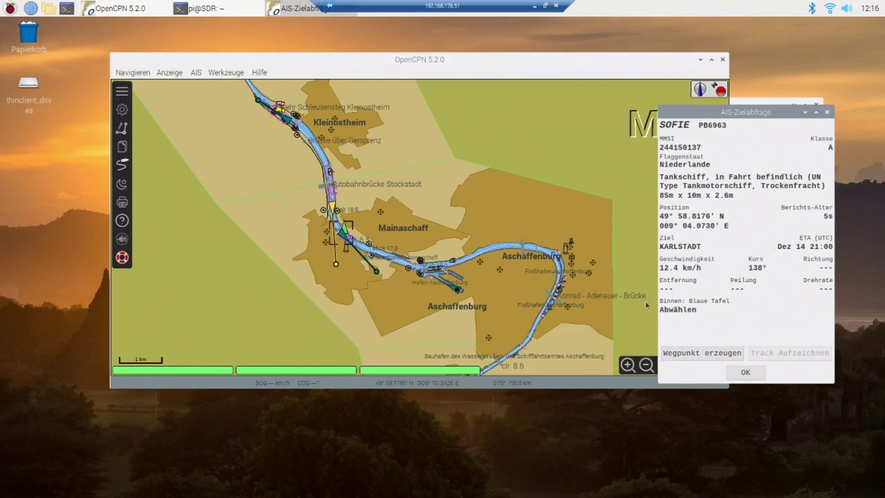
left_click(829, 112)
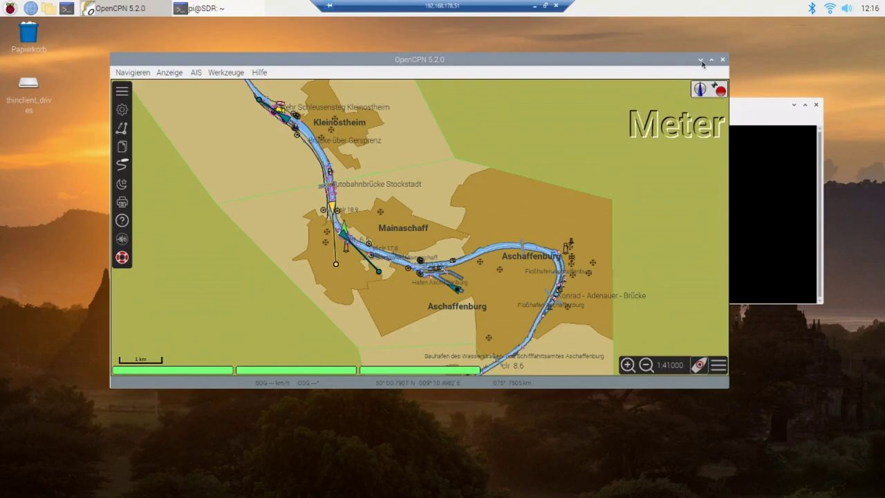
left_click(700, 62)
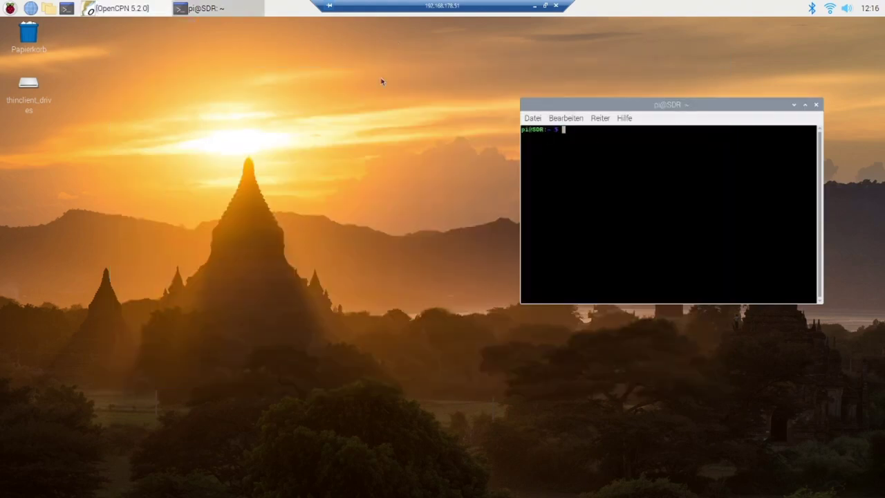
left_click(533, 6)
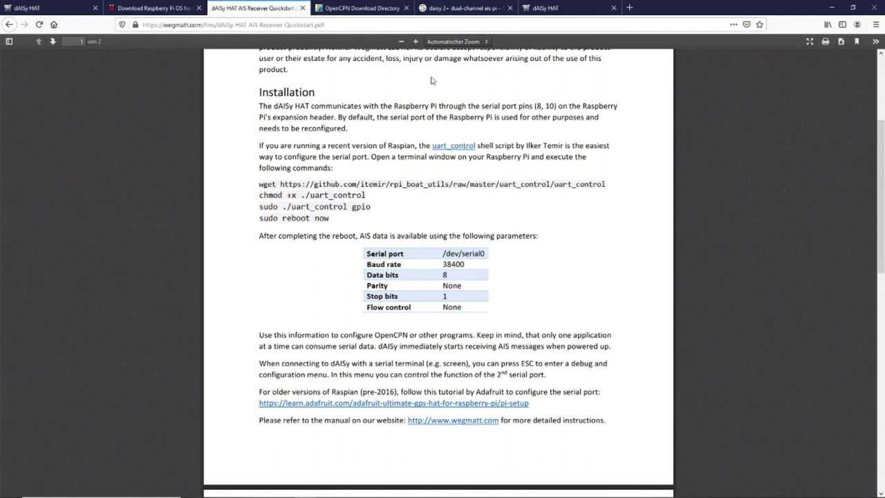
- Open the OpenCPN current version download page and follow its link to the Raspberry Pi installation instructions
left_click(367, 8)
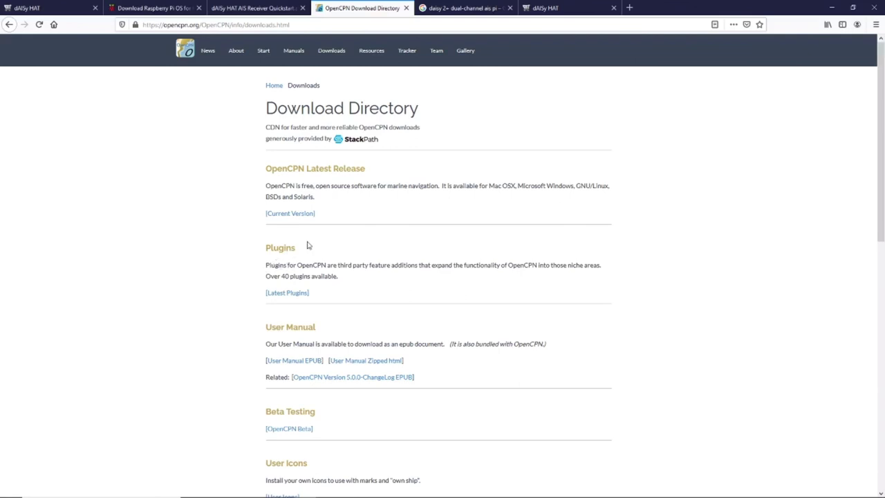
left_click(320, 173)
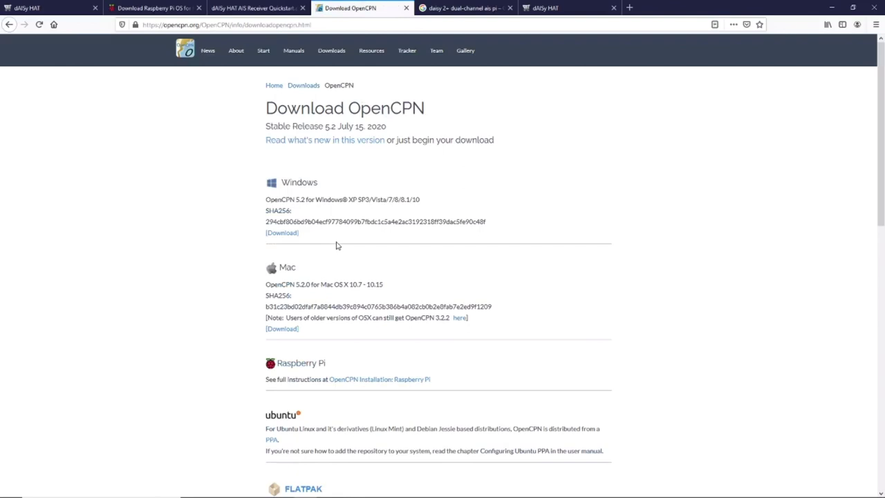
scroll(337, 245, "down", 3)
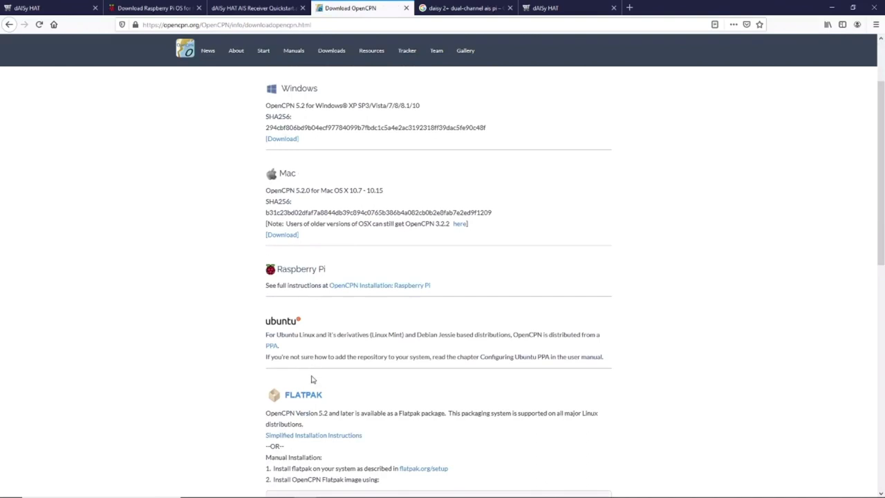
scroll(320, 312, "up", 1)
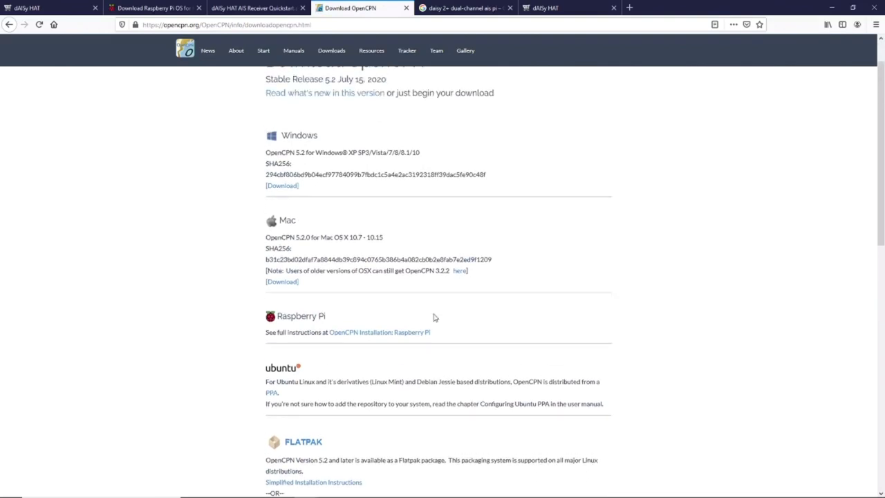
left_click(395, 335)
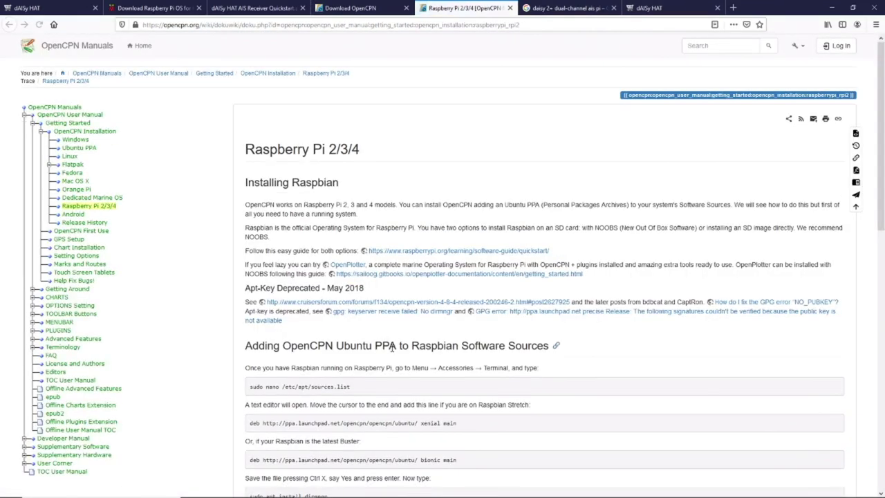
- Copy sudo nano /etc/apt/sources.list from the manual's Ubuntu PPA section and paste it into the Raspberry Pi terminal
scroll(334, 202, "down", 5)
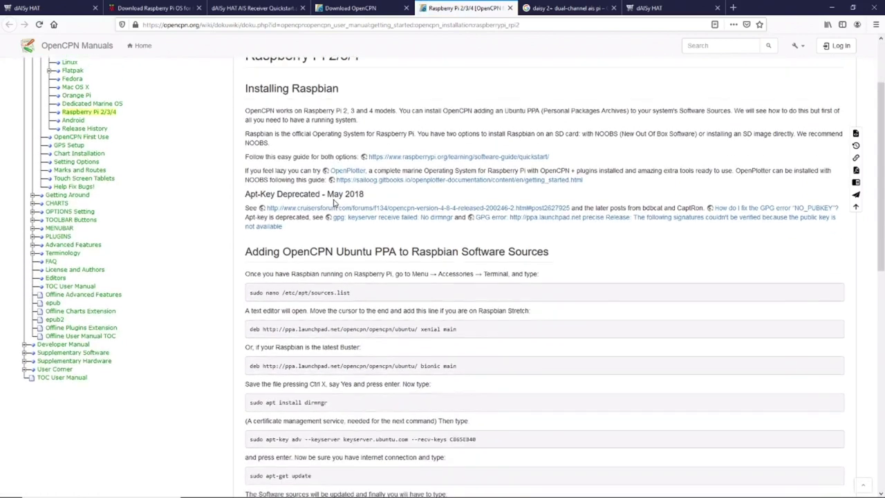
scroll(334, 202, "down", 1)
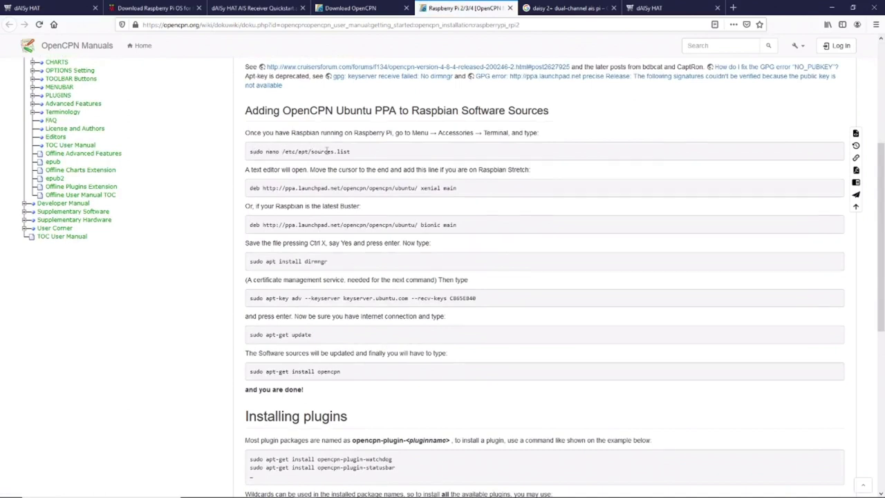
left_click_drag(350, 151, 250, 153)
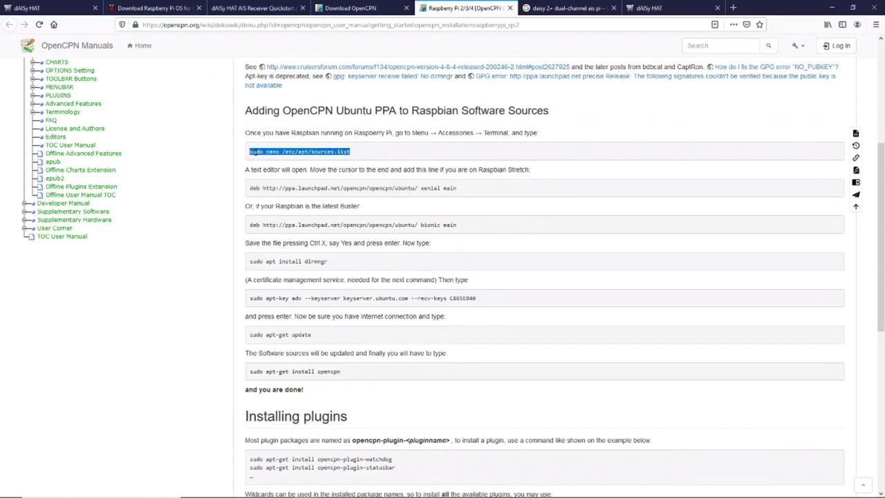
right_click(255, 152)
left_click(283, 159)
mouse_move(350, 488)
left_click(359, 461)
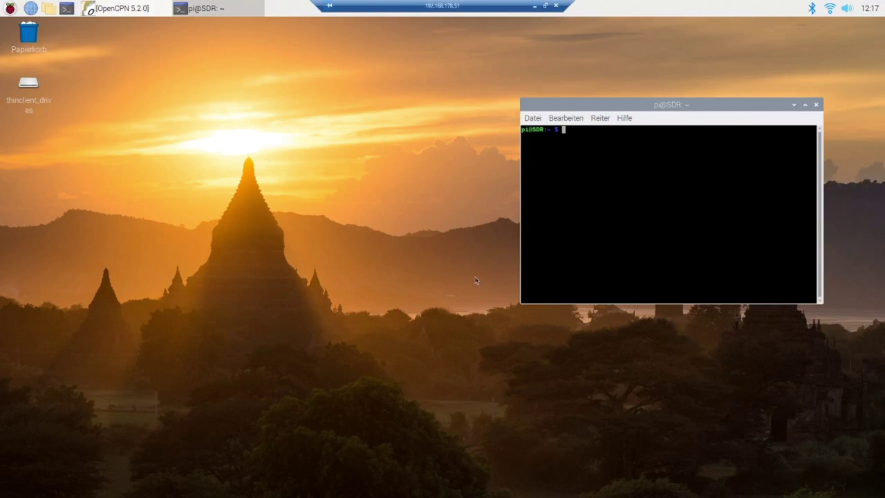
right_click(563, 128)
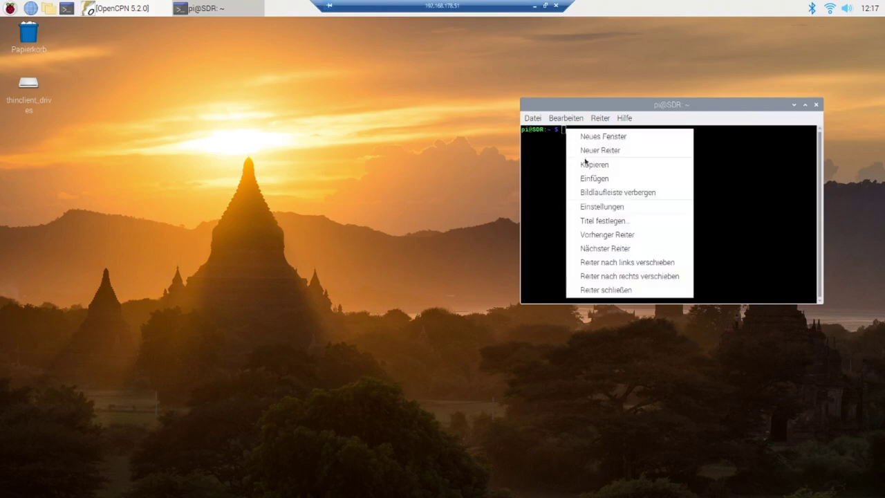
left_click(586, 177)
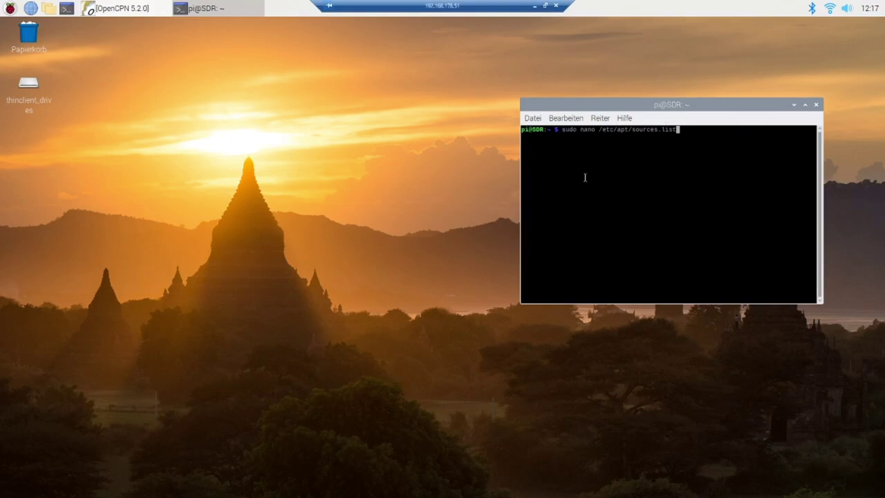
- Erase the pasted command from the terminal prompt without running it
key("BackSpace")
key("BackSpace")
key("BackSpace")
key("BackSpace")
key("BackSpace")
key("BackSpace")
key("BackSpace")
key("BackSpace")
key("BackSpace")
key("BackSpace")
key("BackSpace")
key("BackSpace")
key("BackSpace")
key("BackSpace")
key("BackSpace")
key("BackSpace")
key("BackSpace")
key("BackSpace")
key("BackSpace")
key("BackSpace")
key("BackSpace")
key("BackSpace")
key("BackSpace")
key("BackSpace")
key("BackSpace")
key("BackSpace")
key("BackSpace")
key("BackSpace")
key("BackSpace")
key("BackSpace")
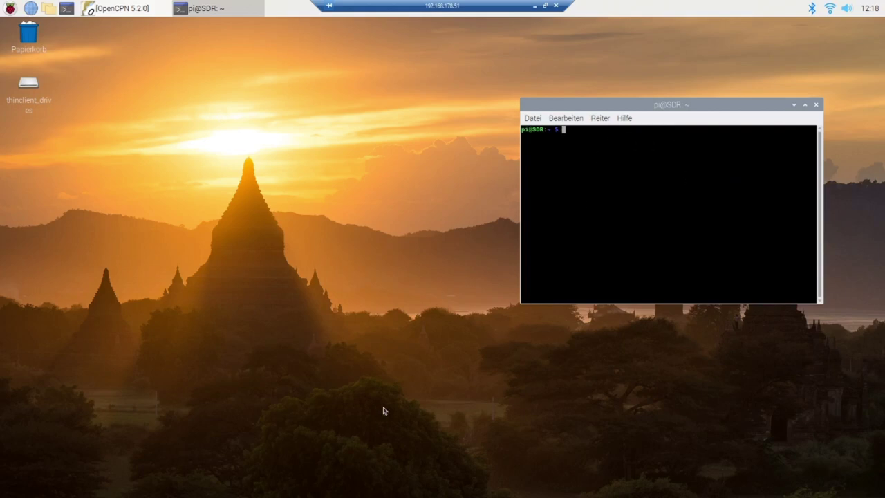
- Return to the OpenCPN manual in the browser and copy the command sudo nano /etc/apt/sources.list
left_click(536, 9)
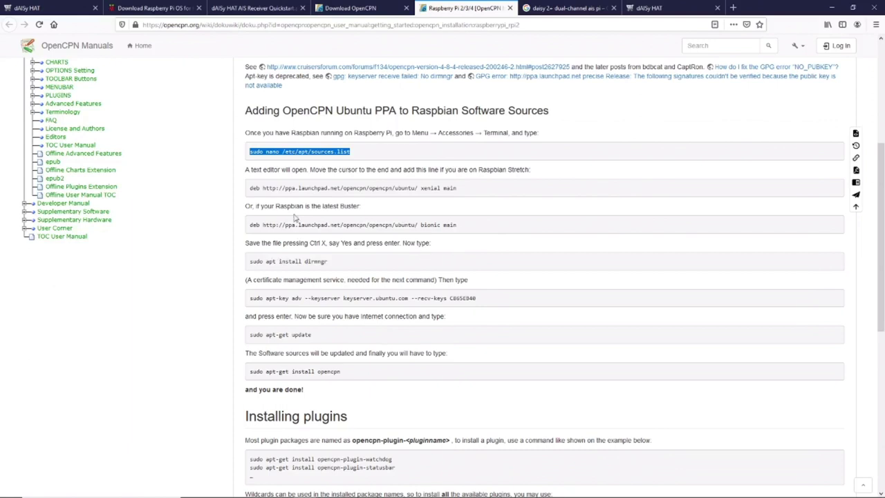
left_click(289, 161)
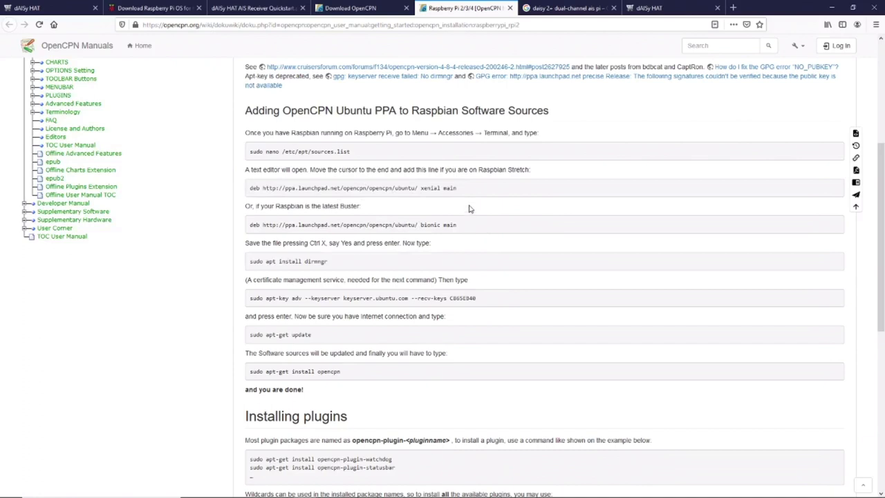
left_click_drag(350, 152, 237, 155)
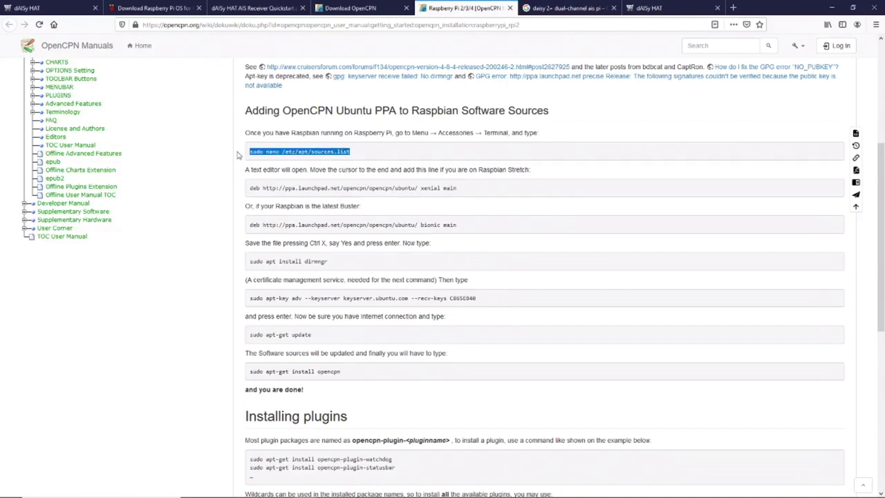
right_click(302, 155)
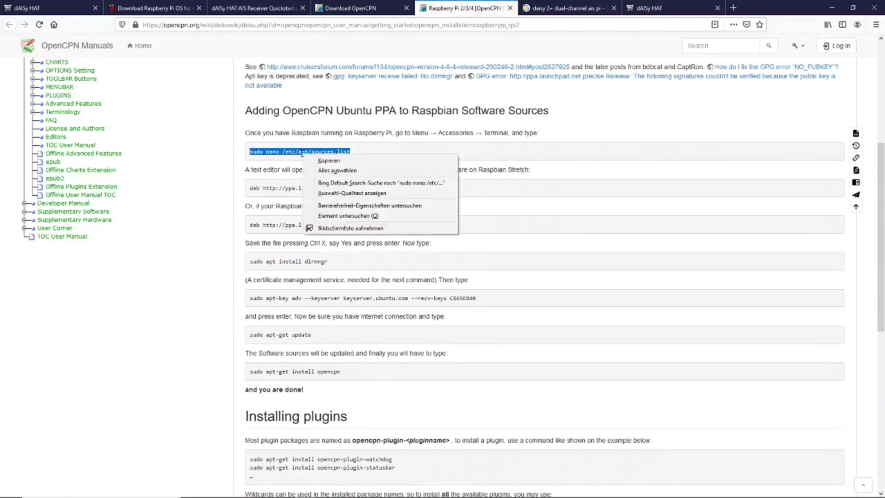
left_click(314, 161)
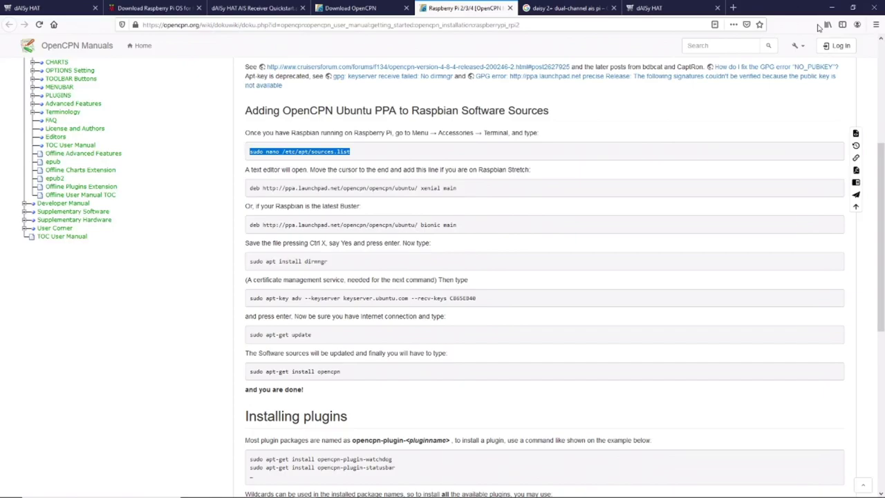
- Switch to the Raspberry Pi terminal, paste the copied command and run it to open sources.list in nano
left_click(832, 8)
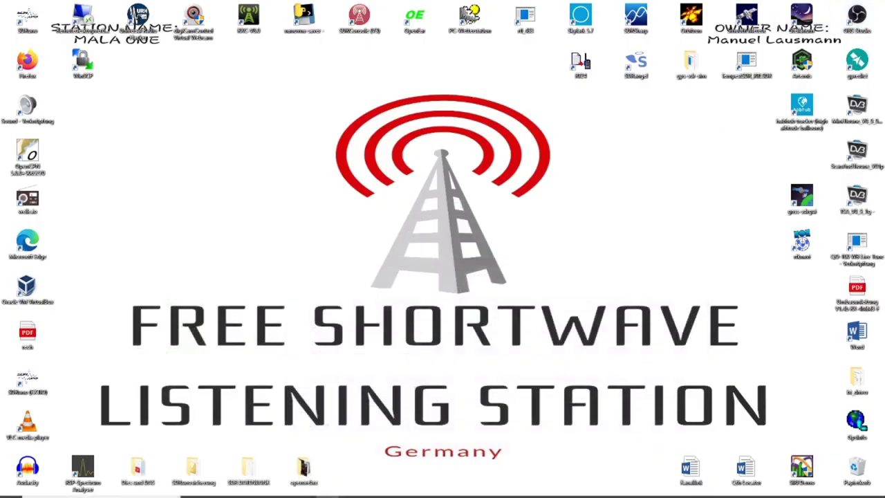
left_click(346, 487)
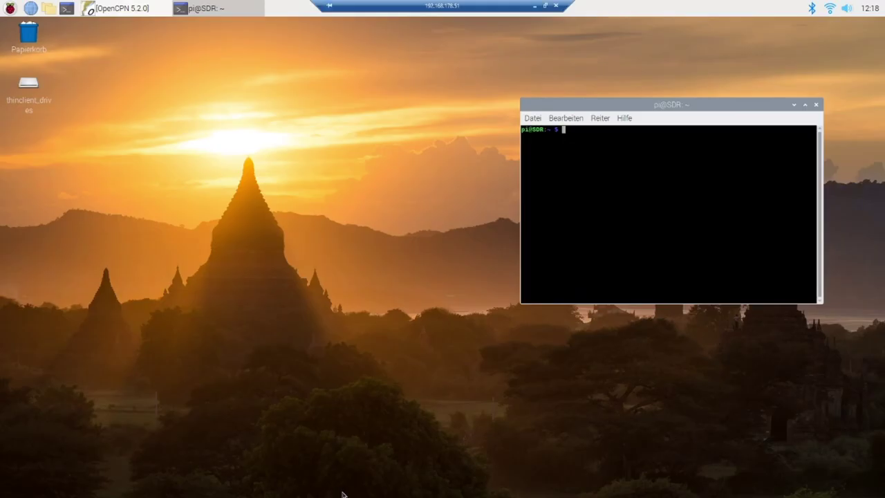
right_click(568, 130)
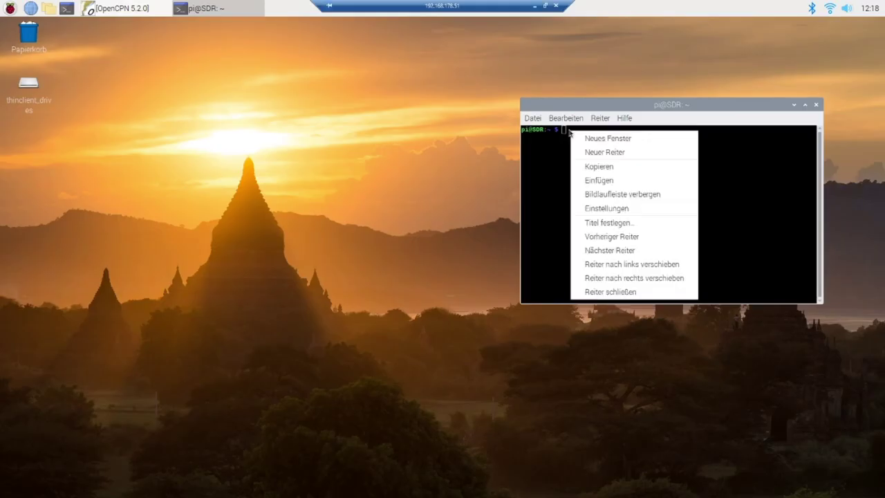
left_click(594, 180)
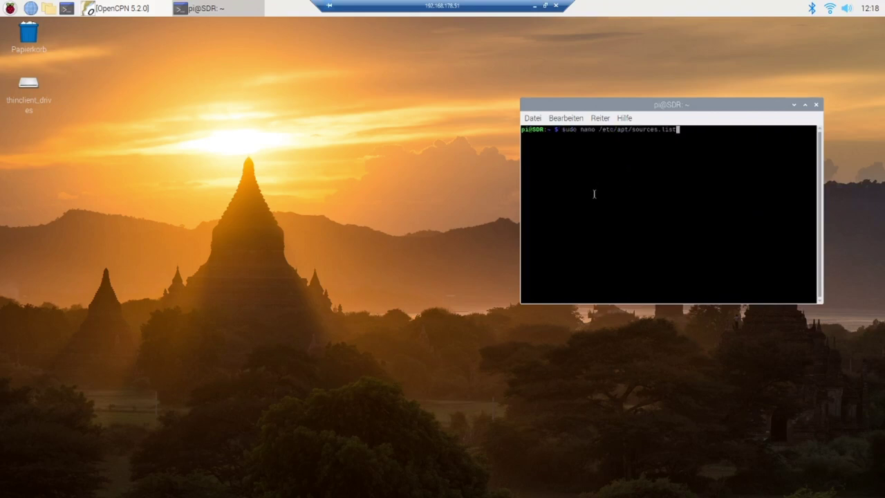
key("Return")
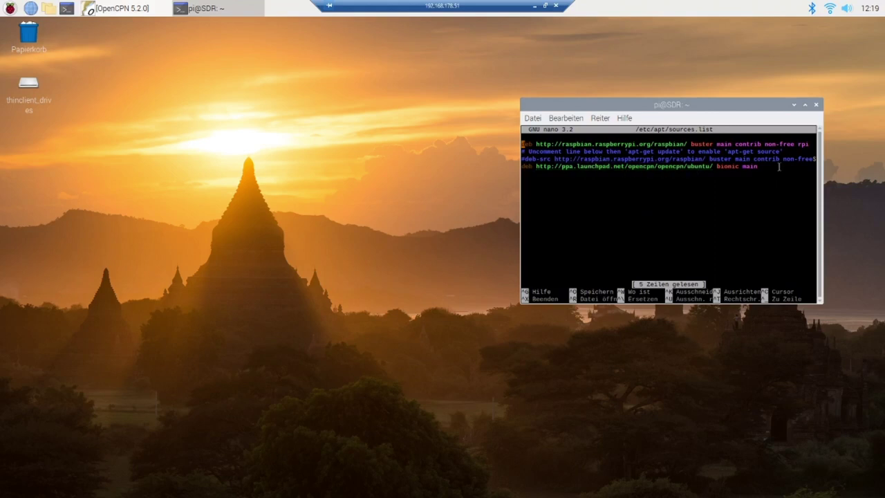
- Check the manual's repository lines for Raspbian Stretch and Buster, and exit nano in the Raspberry Pi terminal
left_click(535, 7)
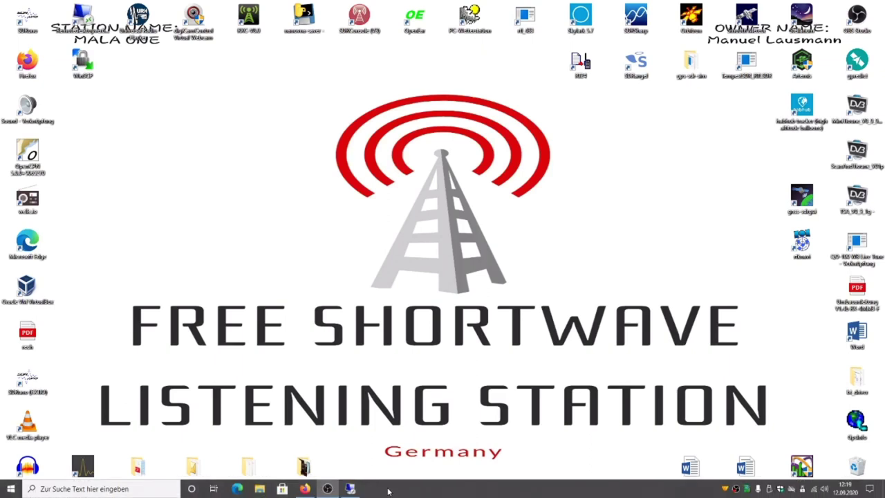
left_click(305, 489)
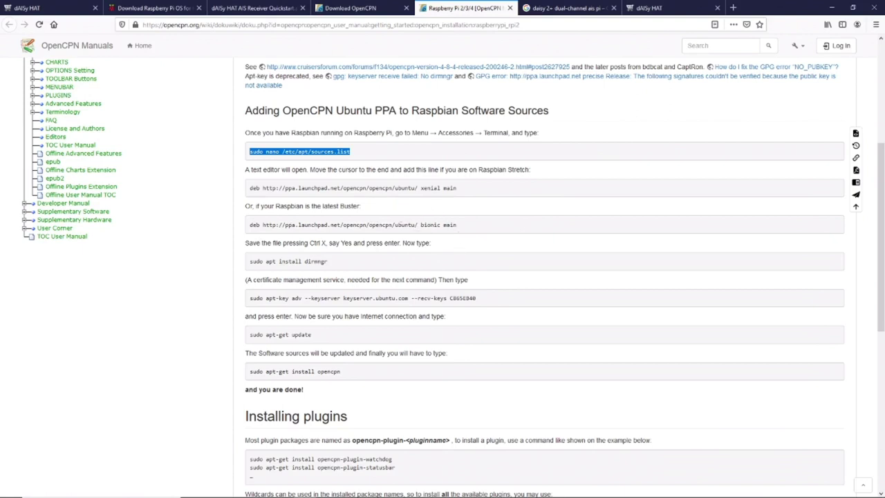
left_click(356, 489)
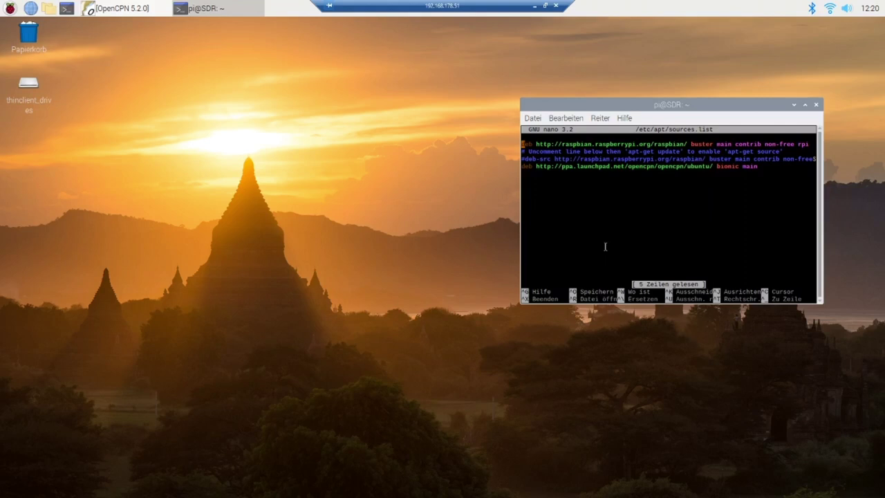
key("ctrl+x")
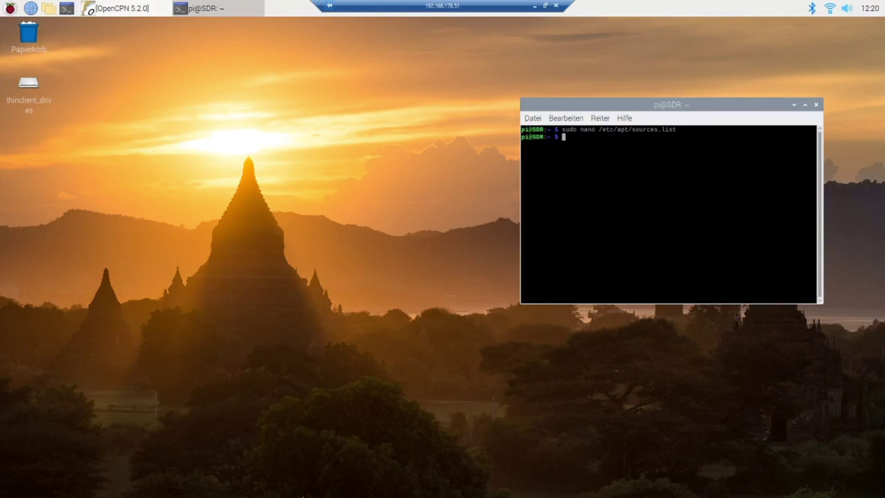
- Copy the command sudo apt install dirmngr from the manual and switch to the Raspberry Pi terminal
left_click(534, 5)
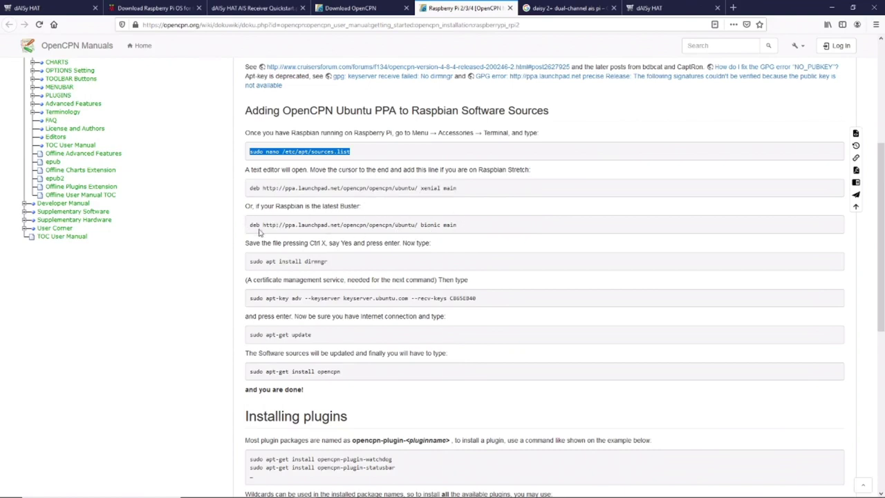
scroll(336, 258, "down", 2)
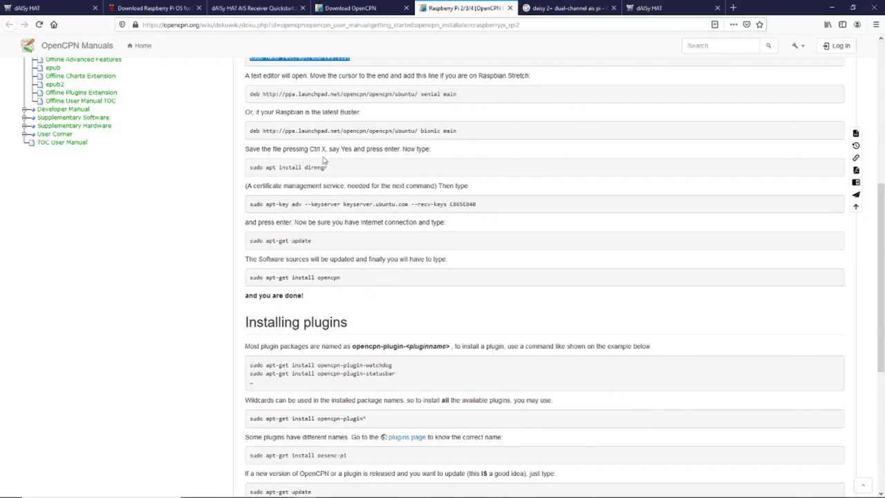
left_click_drag(328, 167, 244, 170)
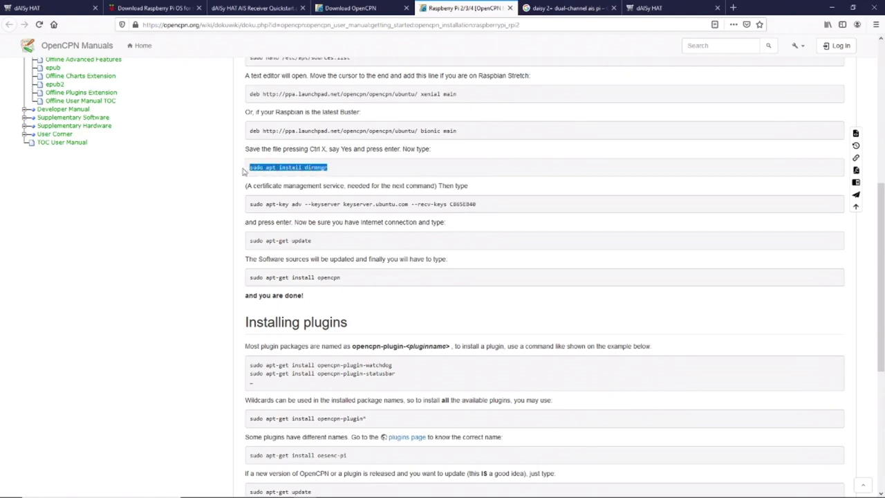
right_click(274, 167)
left_click(289, 174)
left_click(351, 489)
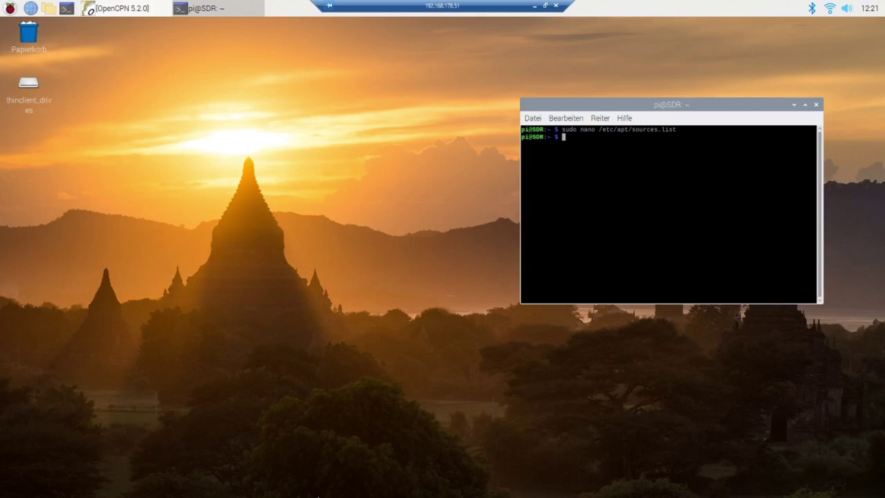
- Return to the manual and examine the sudo apt-get install opencpn command and the Installing plugins section
left_click(534, 5)
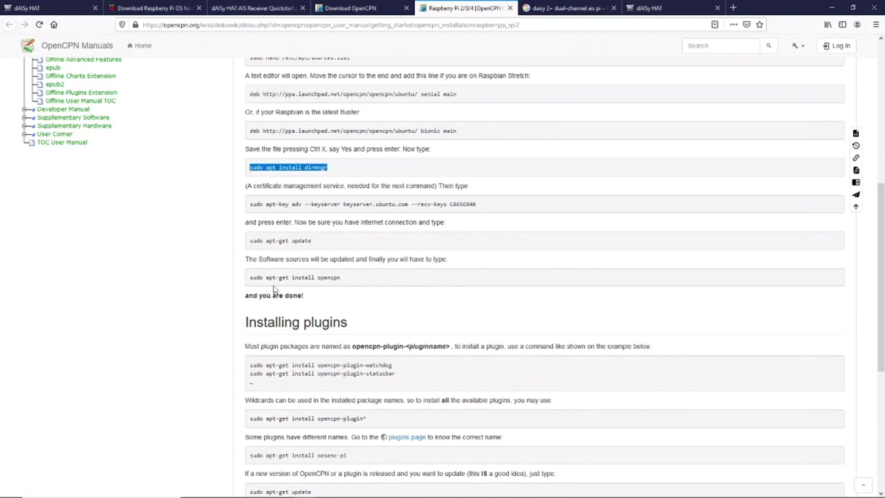
left_click_drag(348, 282, 235, 293)
left_click(228, 296)
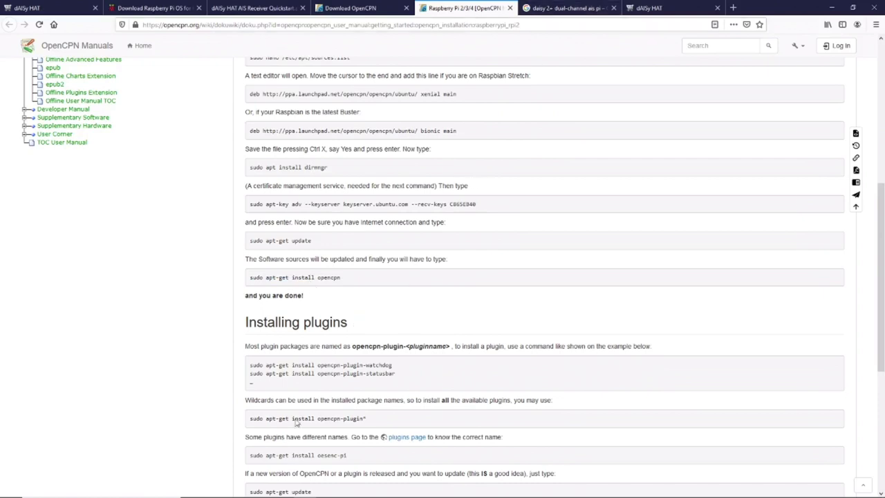
left_click(350, 489)
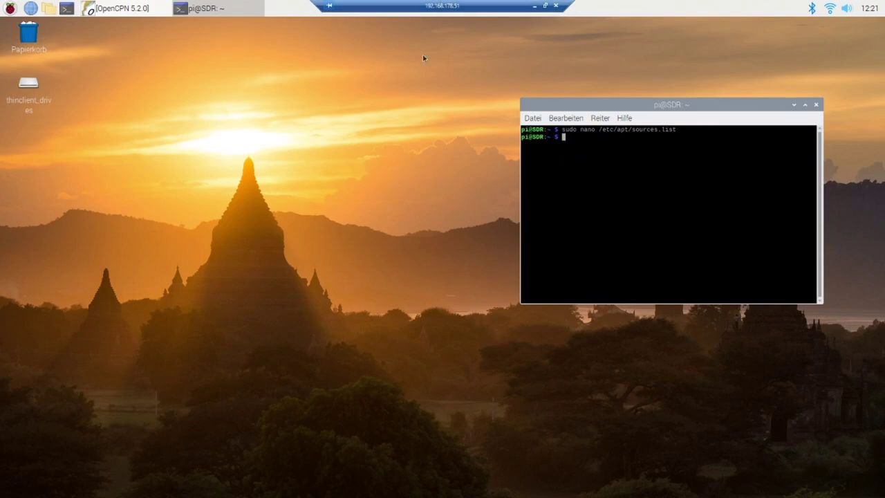
left_click(536, 8)
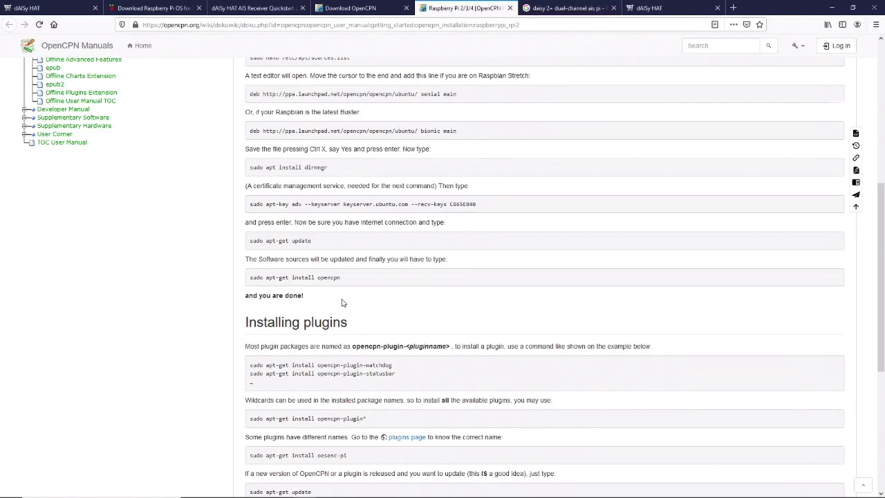
scroll(343, 303, "down", 3)
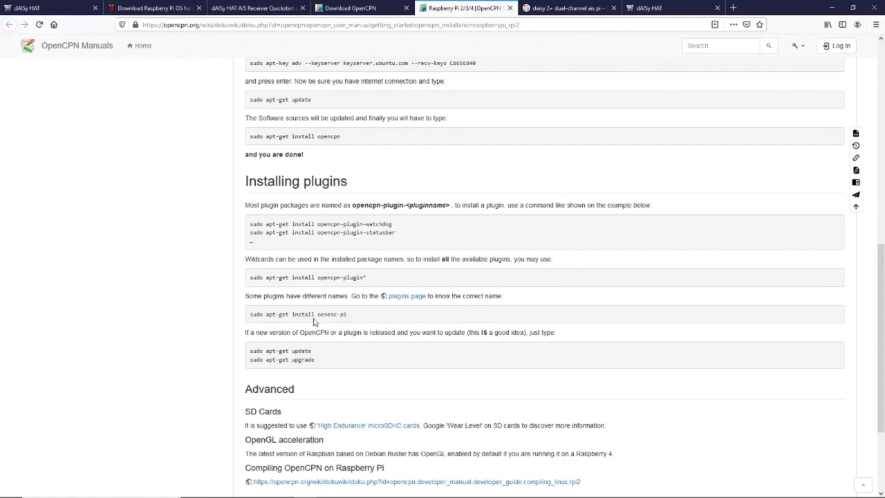
- Review the manual's installation commands, switch to the Raspberry Pi desktop and close the terminal
scroll(322, 387, "up", 3)
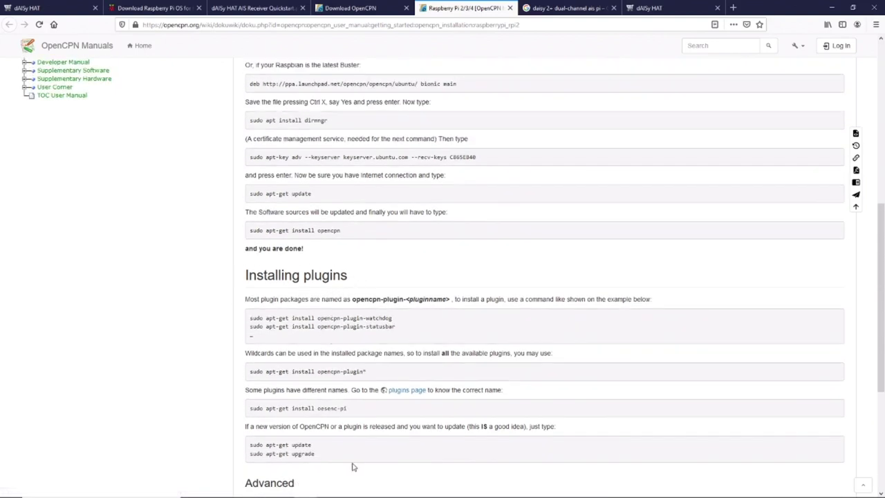
scroll(327, 308, "up", 3)
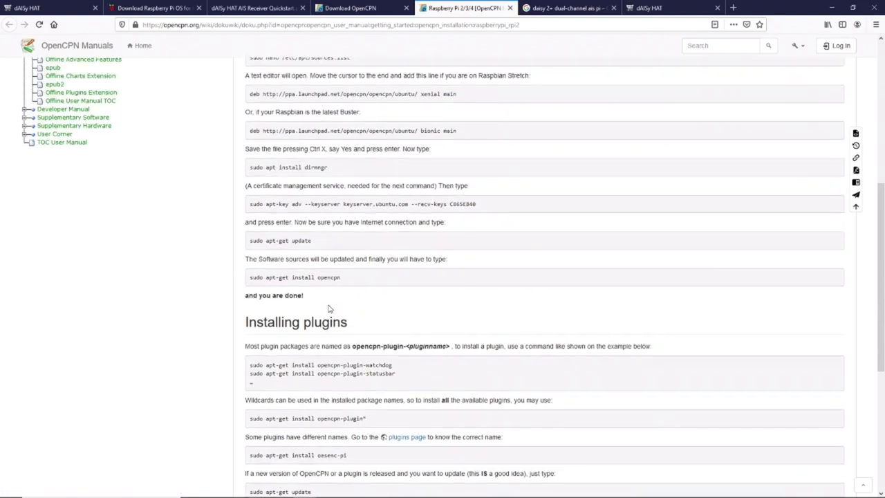
scroll(328, 333, "down", 2)
scroll(328, 333, "down", 1)
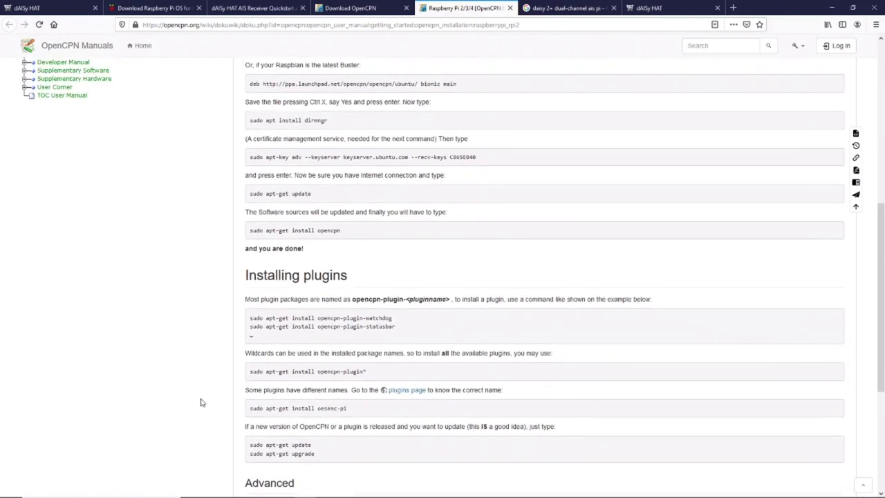
scroll(357, 299, "up", 2)
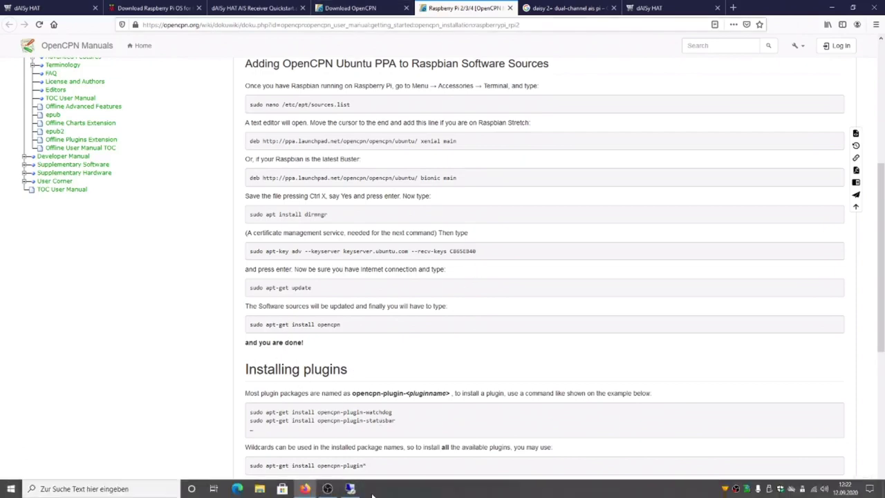
left_click(349, 489)
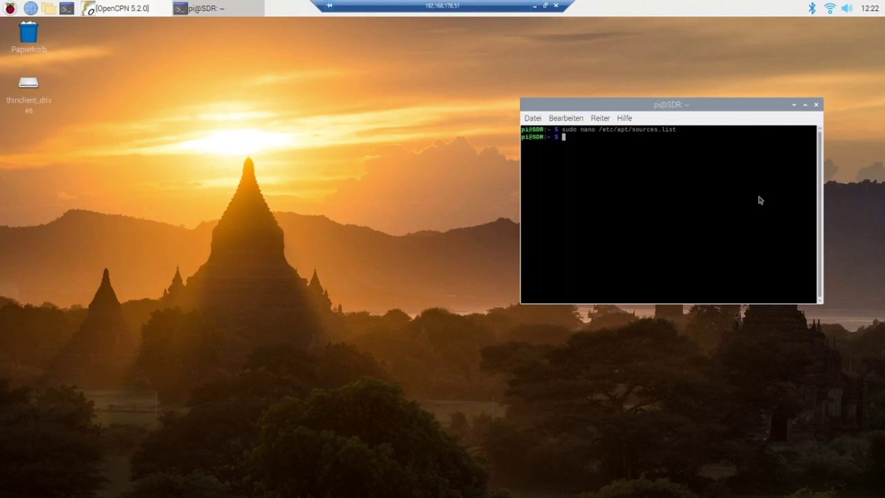
left_click(815, 104)
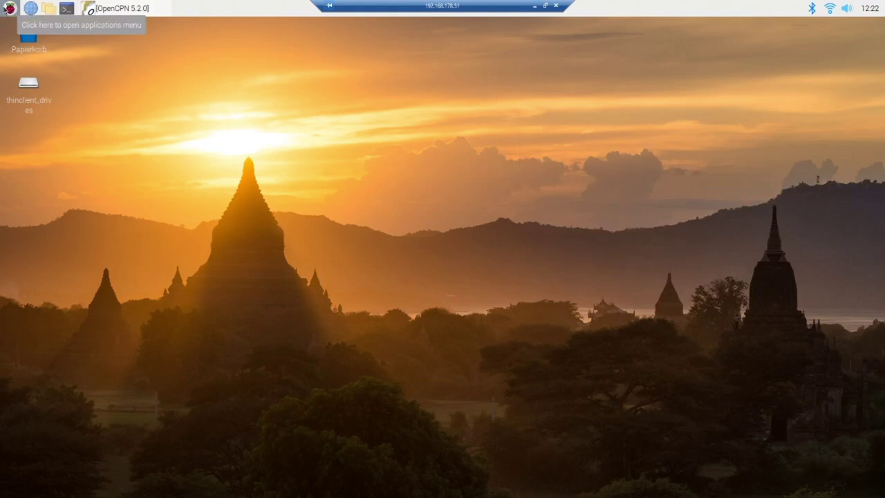
- Locate OpenCPN in the Bildung application category and restore its minimized window
left_click(10, 10)
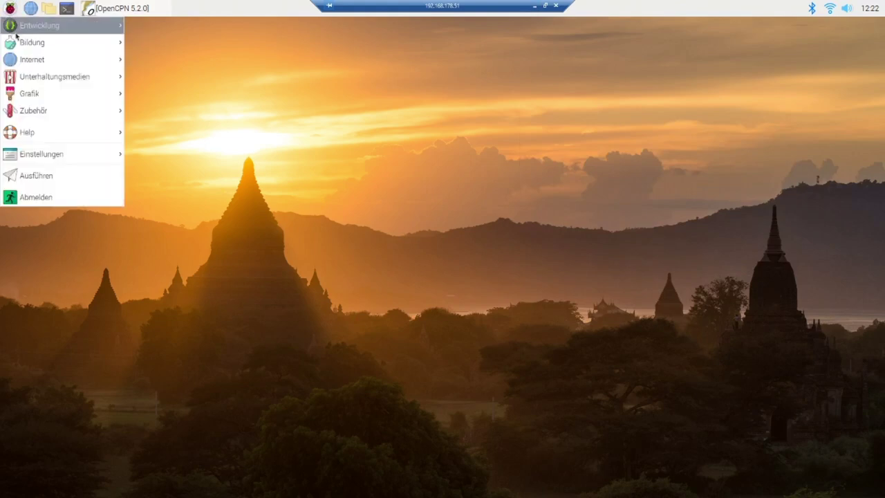
mouse_move(15, 44)
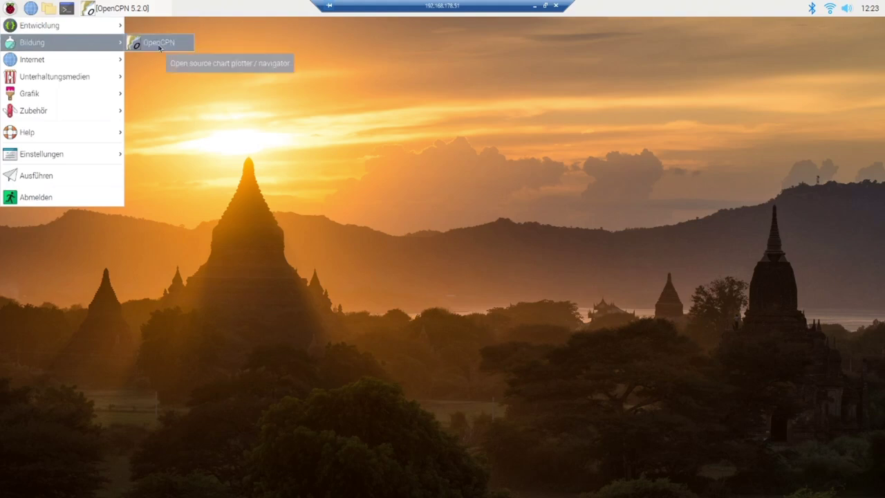
left_click(138, 12)
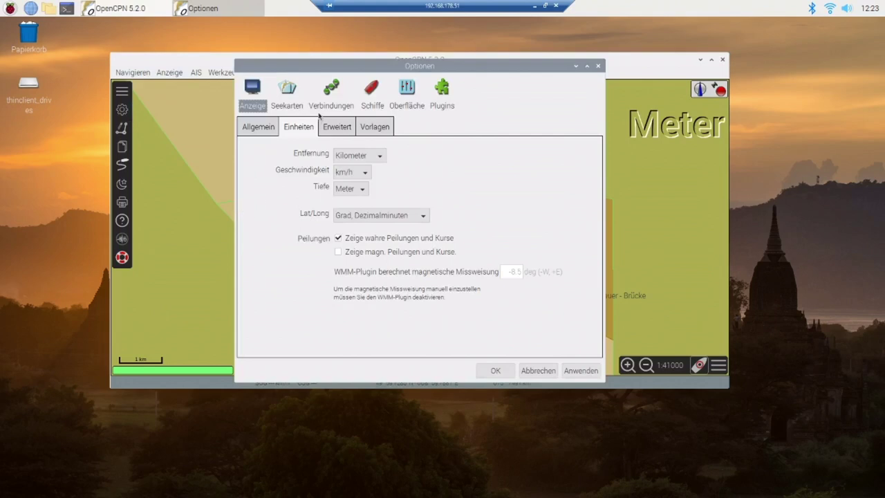
- Check the serial connection commented DAisy in the OpenCPN connection settings
left_click(329, 96)
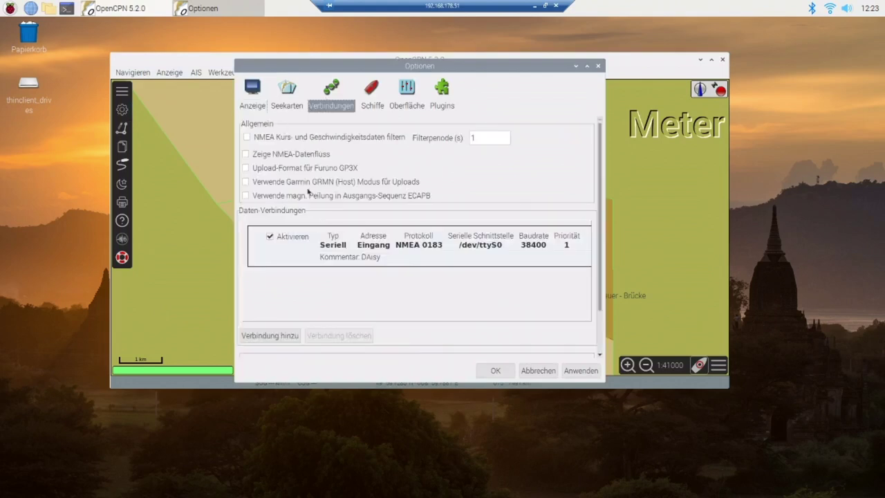
left_click(297, 257)
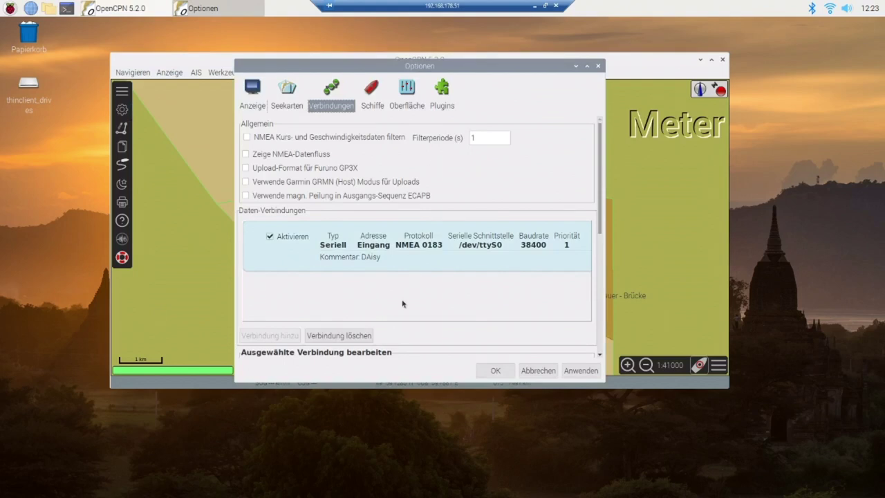
left_click(301, 259)
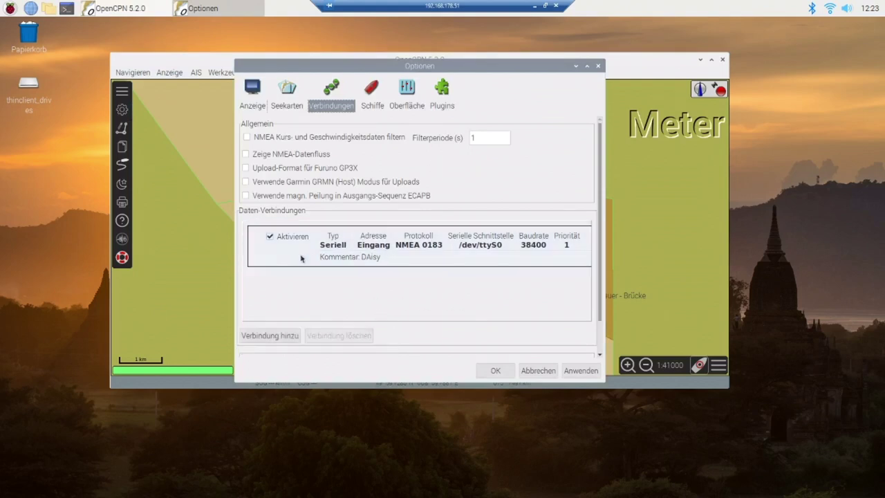
scroll(602, 274, "down", 2)
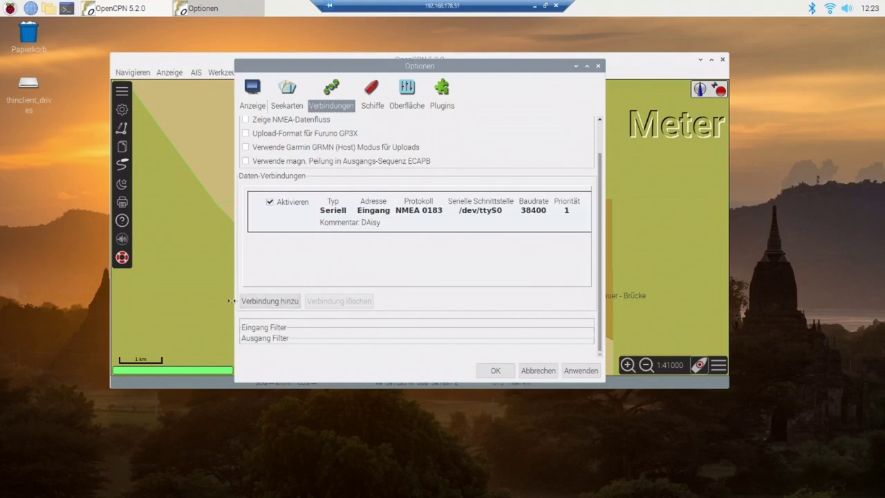
- Begin a new serial connection, inspect its data port choices, and look up the serial parameters in the dAISy HAT Quickstart PDF
left_click(268, 305)
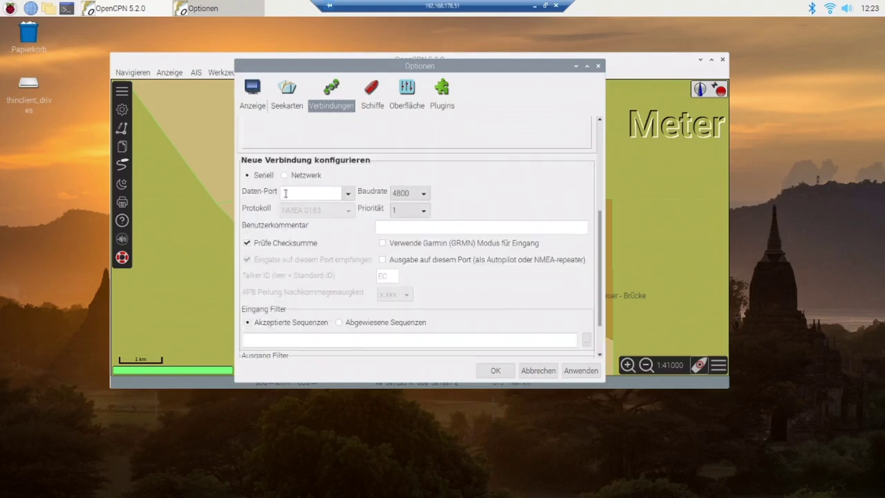
left_click(349, 193)
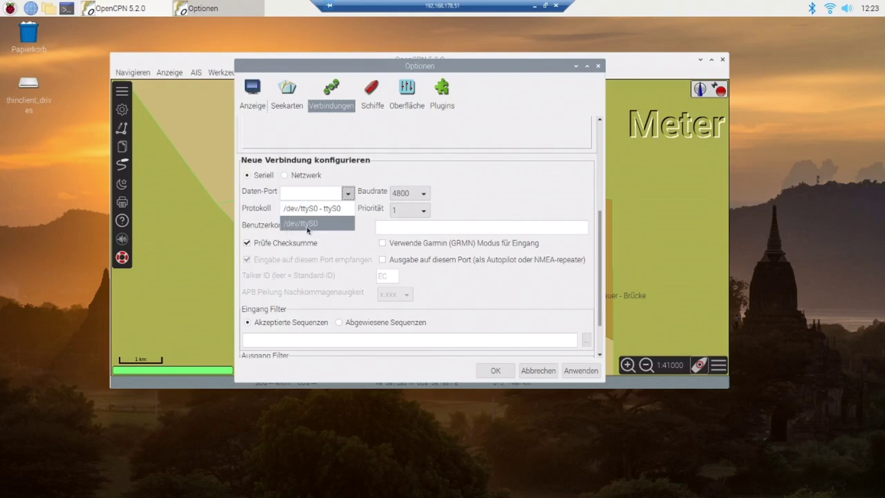
left_click(370, 174)
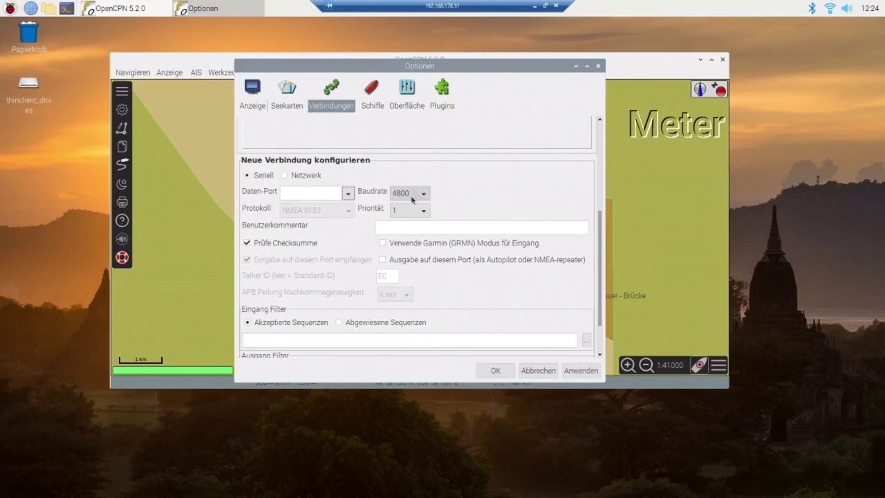
left_click(535, 7)
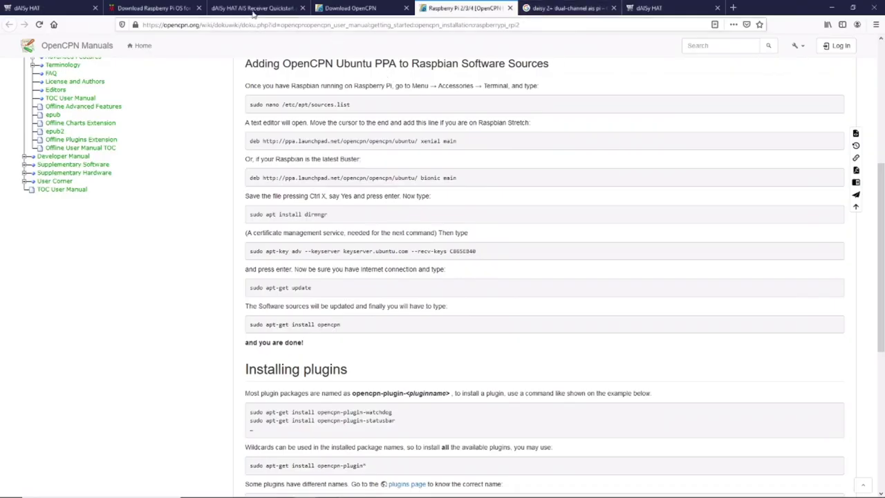
left_click(254, 9)
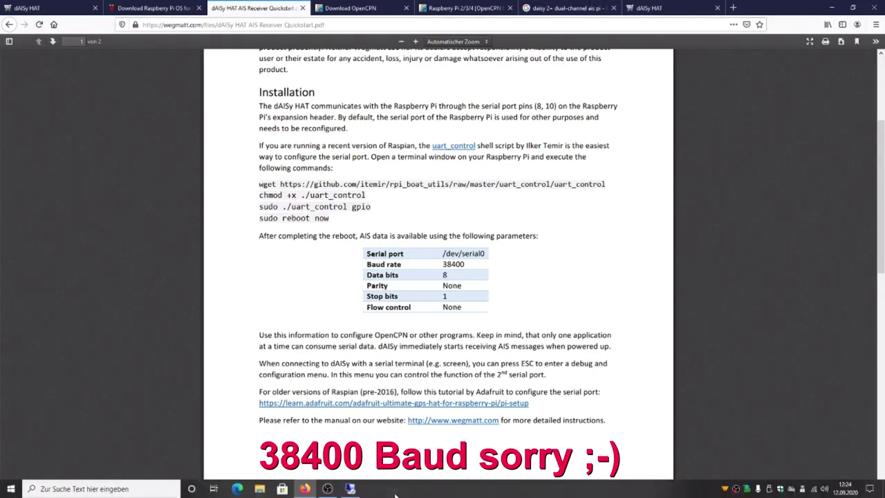
- Return to OpenCPN on the Raspberry Pi and examine the AIS targets along the river around Aschaffenburg
left_click(351, 488)
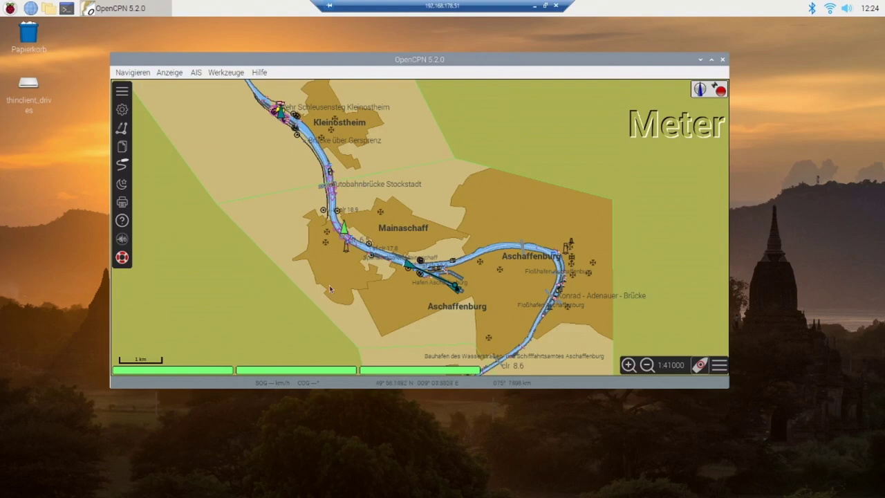
scroll(326, 278, "down", 1)
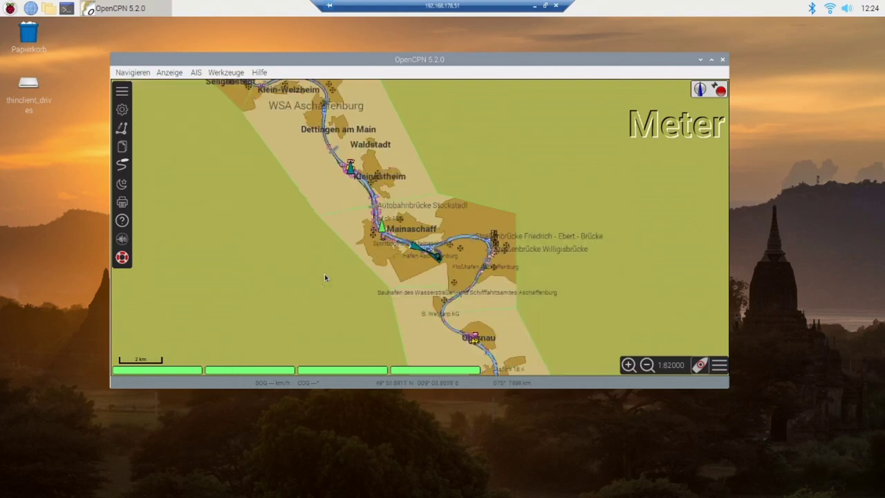
scroll(329, 266, "down", 1)
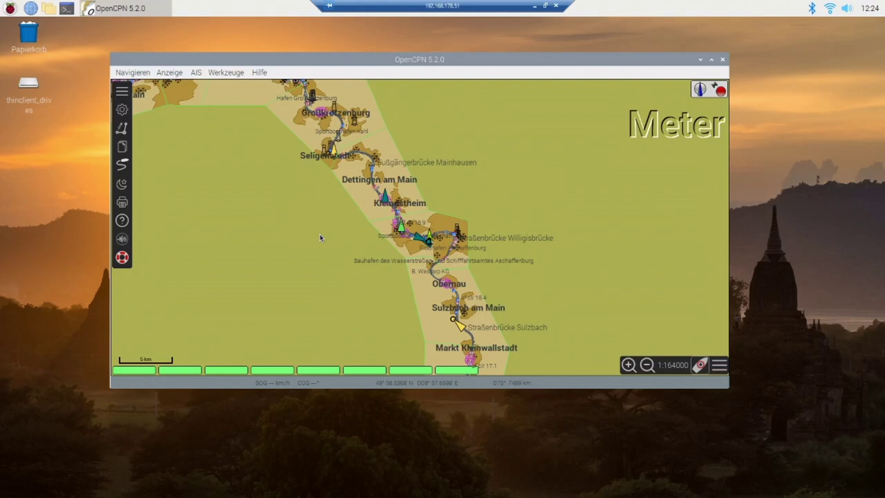
key("minus")
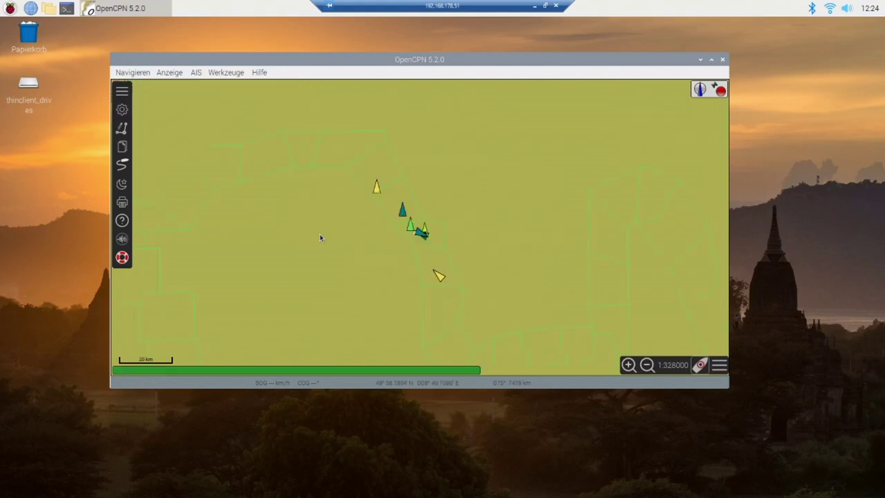
key("plus")
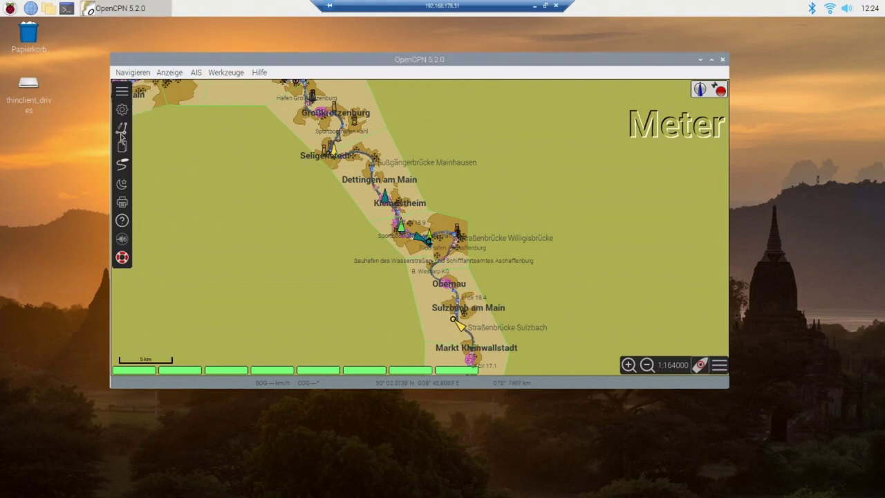
- Inspect the chart file directories and the chooser for adding a chart directory, and leave the options without changes
left_click(122, 110)
left_click(287, 119)
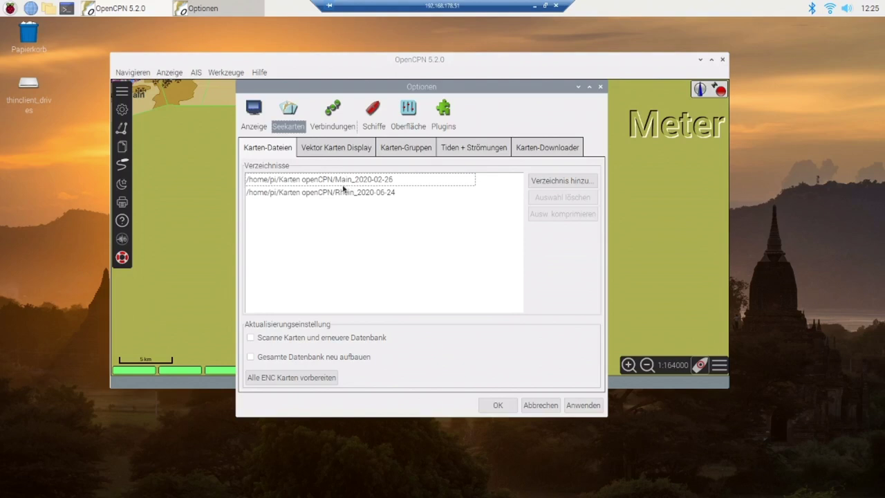
left_click(542, 184)
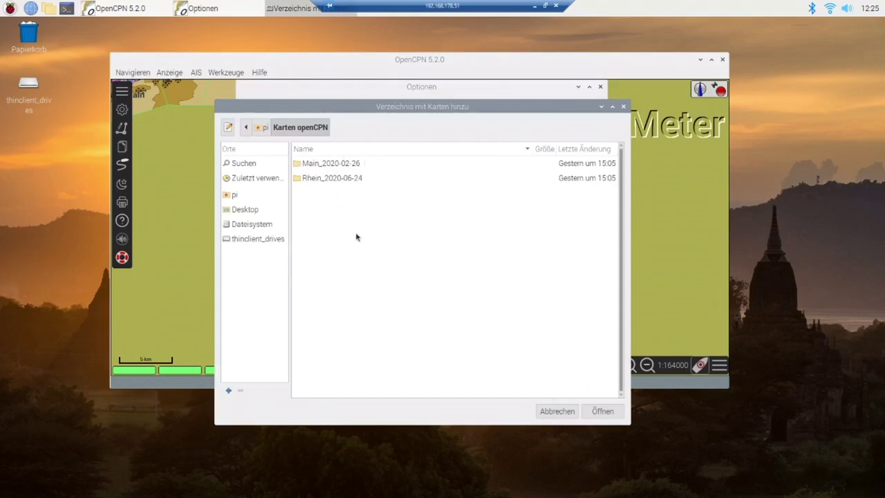
left_click(624, 107)
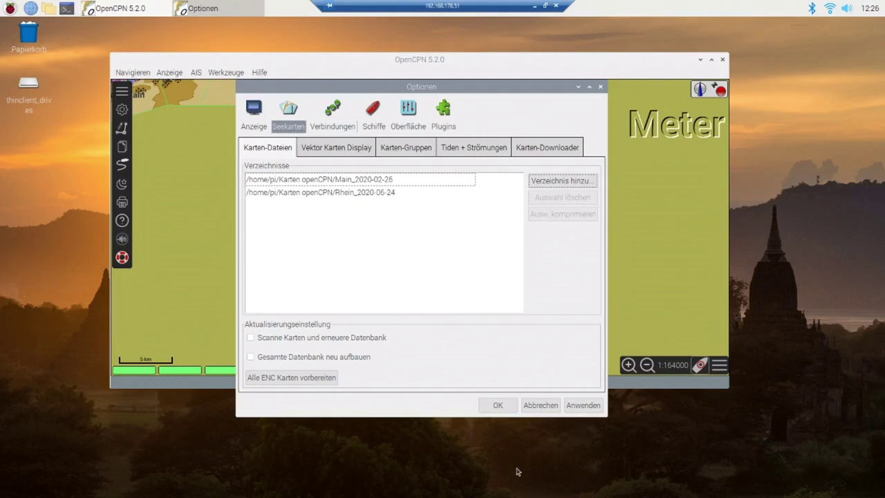
left_click(541, 405)
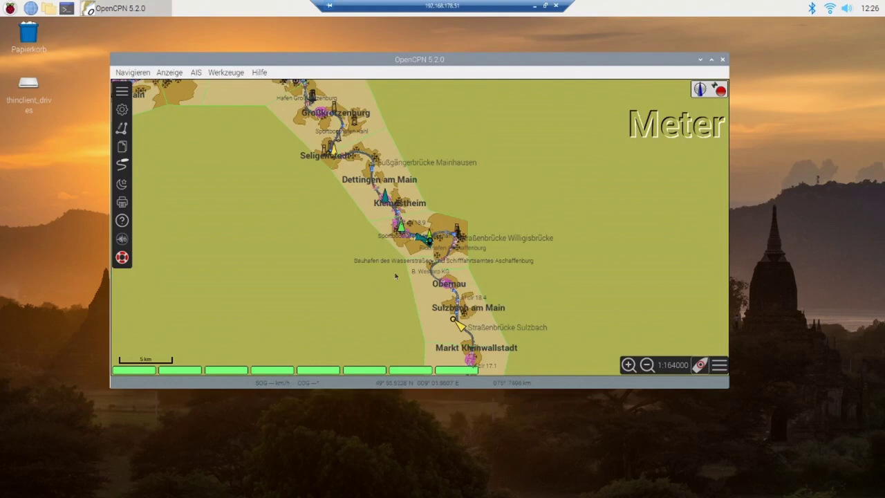
- Query the AIS details of the vessel on the river just before Hafen Aschaffenburg, and close the target query
scroll(409, 237, "up", 3)
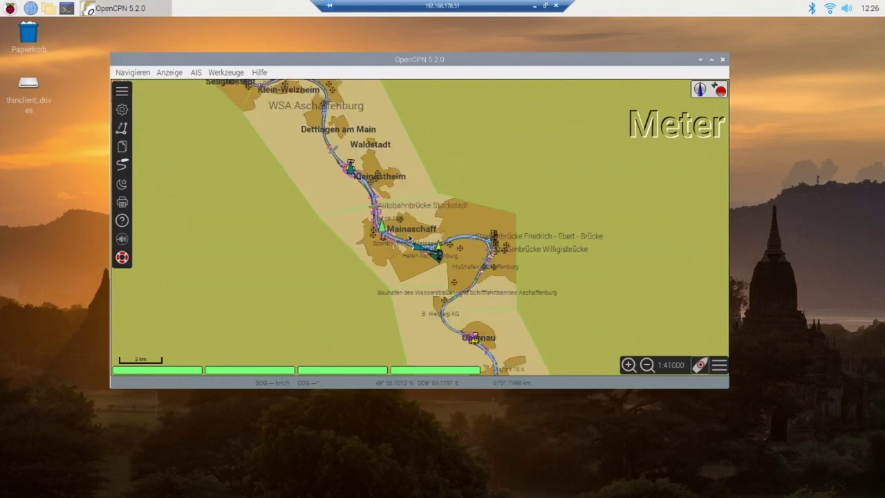
left_click_drag(383, 277, 344, 172)
mouse_move(353, 283)
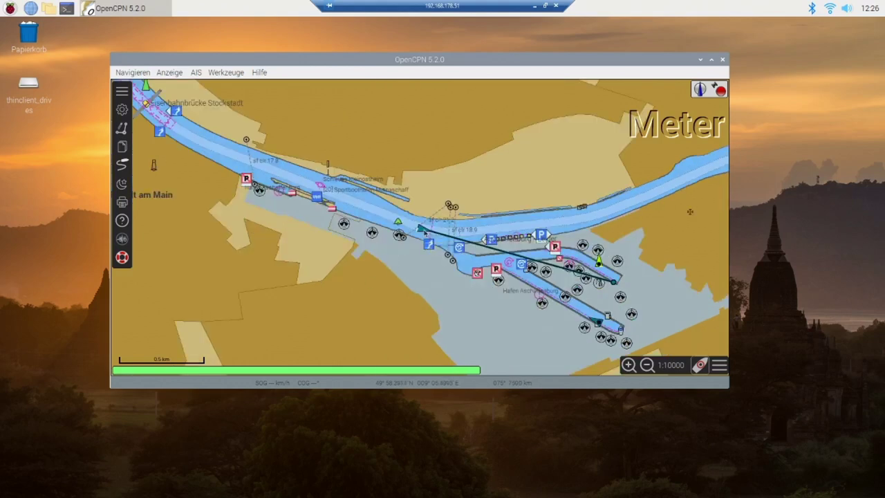
double_click(423, 231)
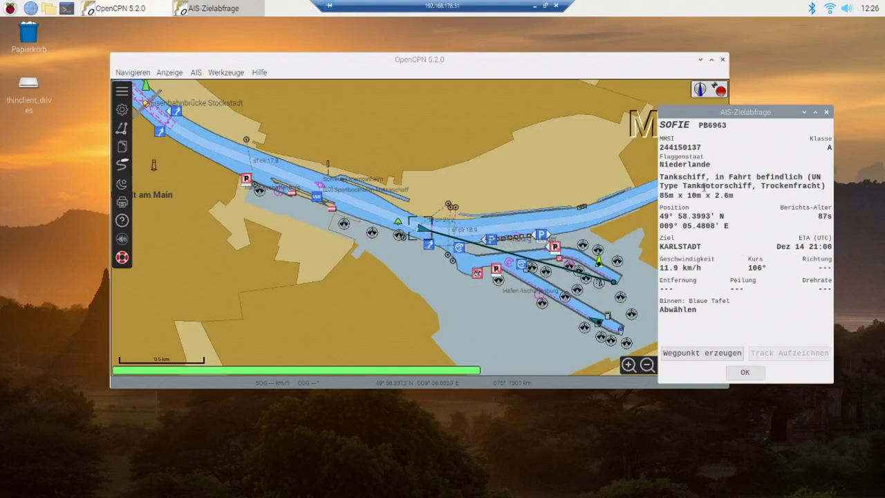
left_click(825, 112)
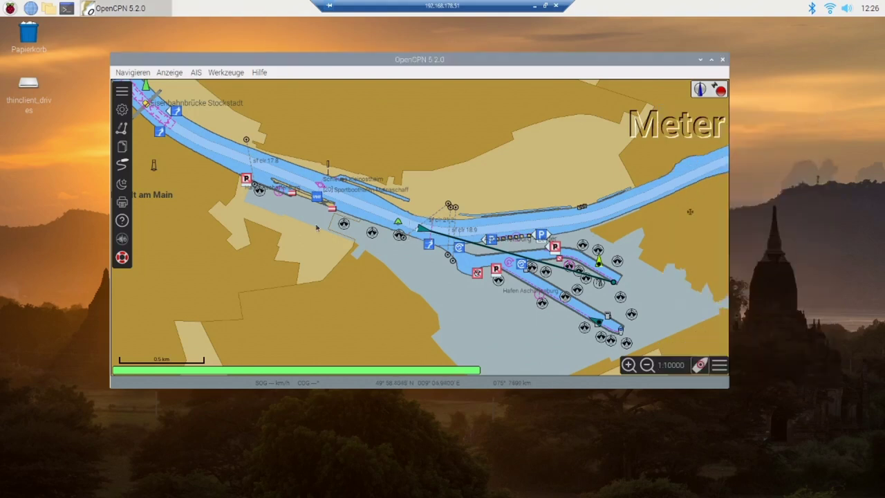
- Examine the AIS targets across the wider river area from Seligenstadt to Markt Kleinwallstadt
scroll(316, 227, "down", 3)
scroll(315, 228, "down", 1)
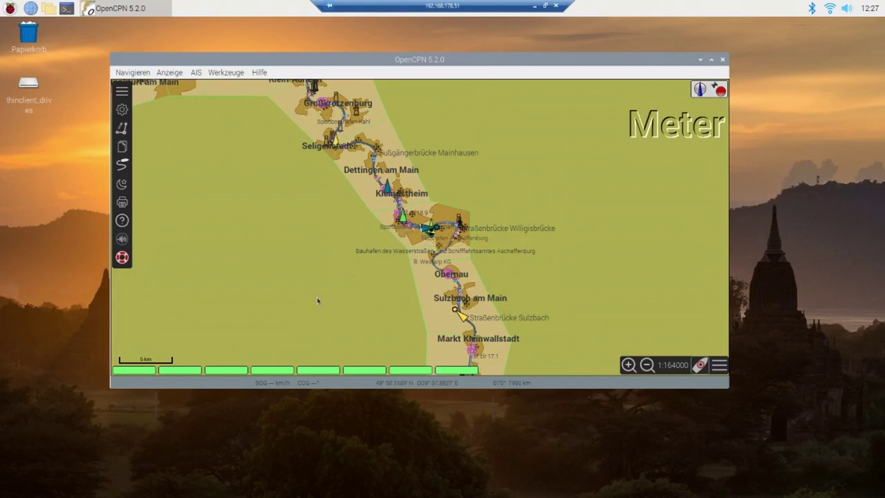
scroll(318, 300, "down", 1)
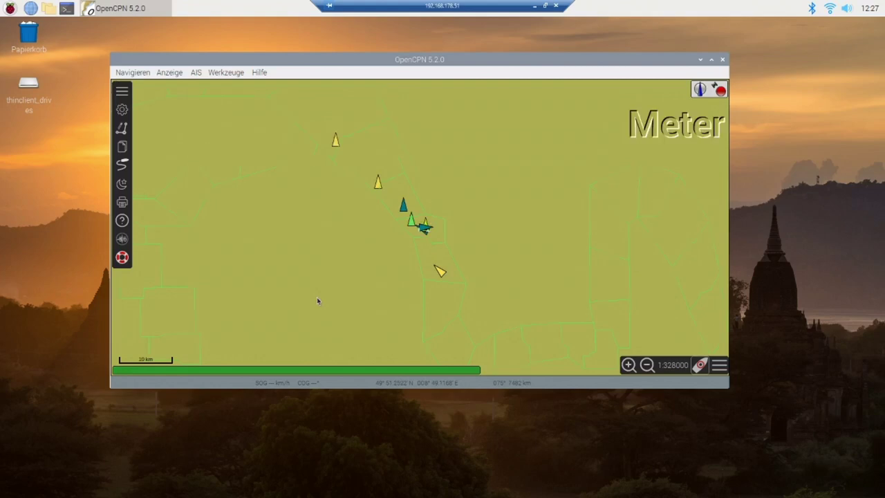
scroll(315, 316, "up", 1)
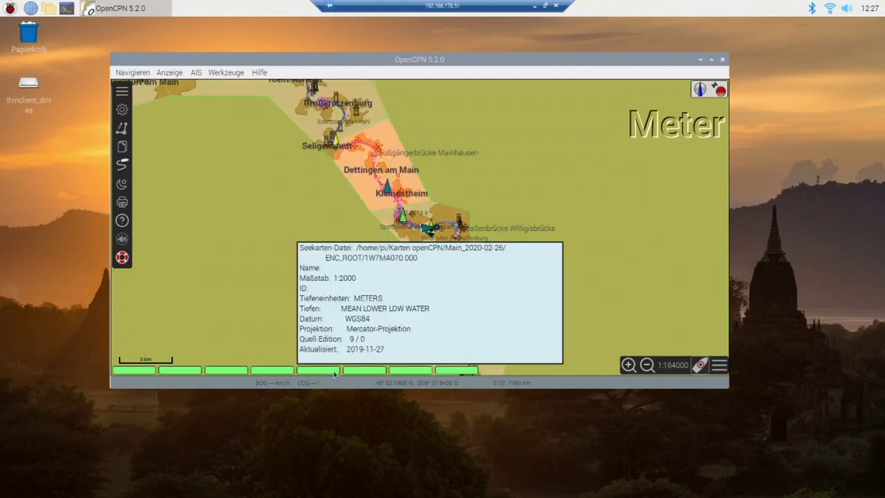